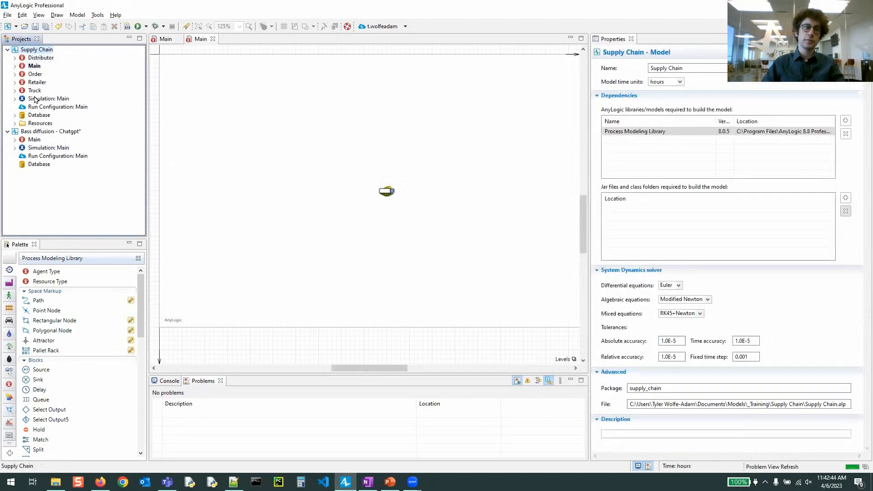
Step: Copy the entire action code of the orderProducts event in the Supply Chain model's Retailer agent type
double_click(35, 84)
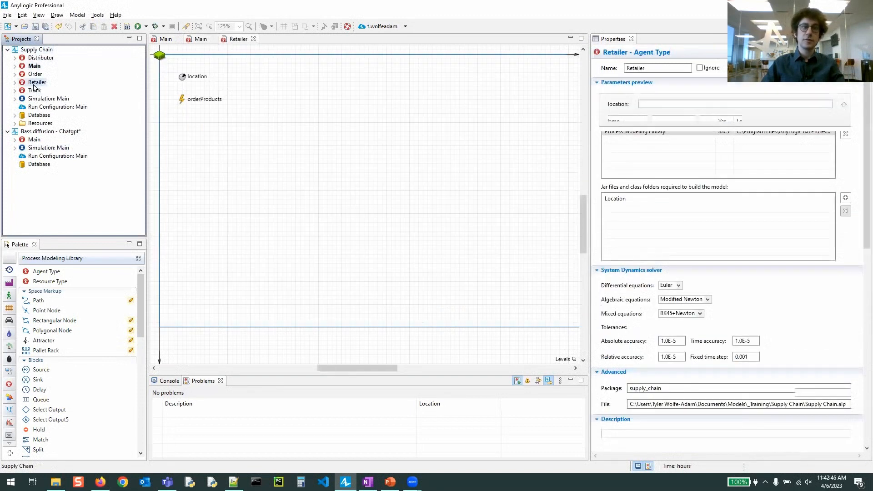
click(182, 100)
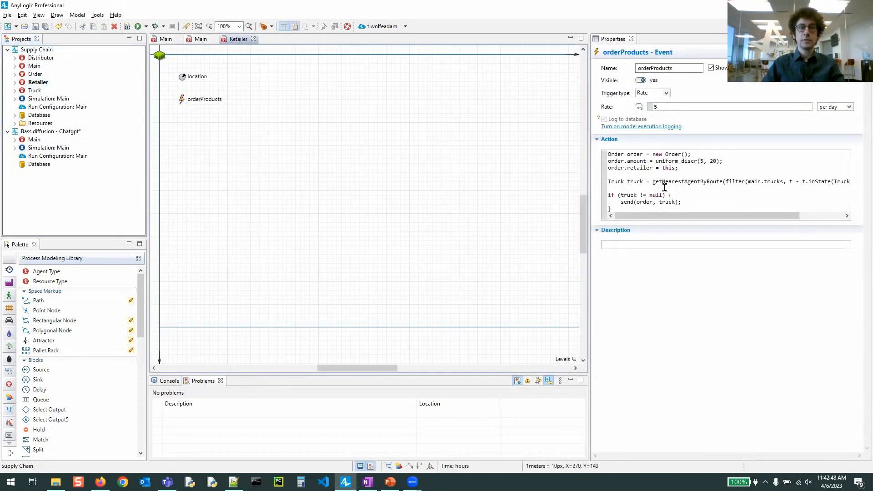
click(663, 190)
key(ctrl+a)
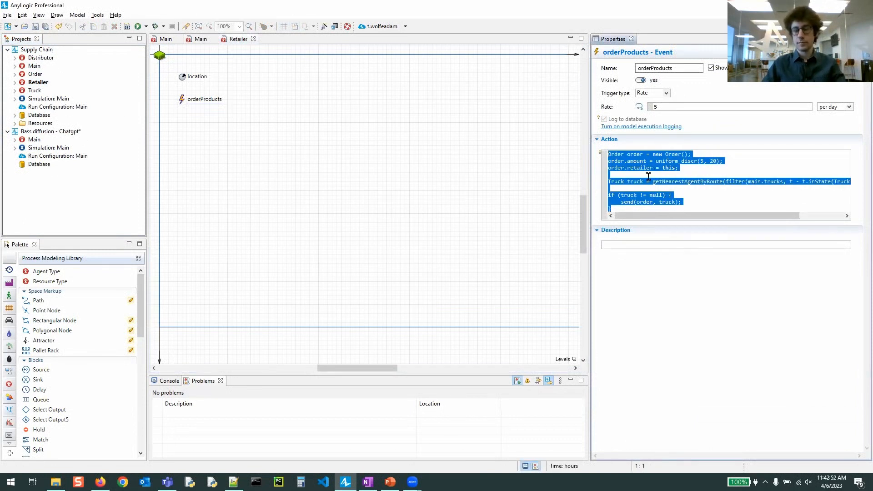
right_click(654, 163)
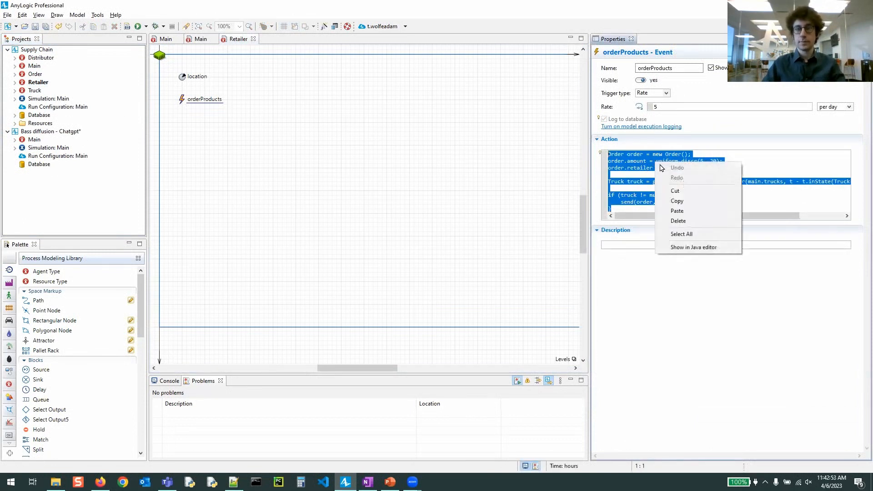
click(677, 201)
click(647, 209)
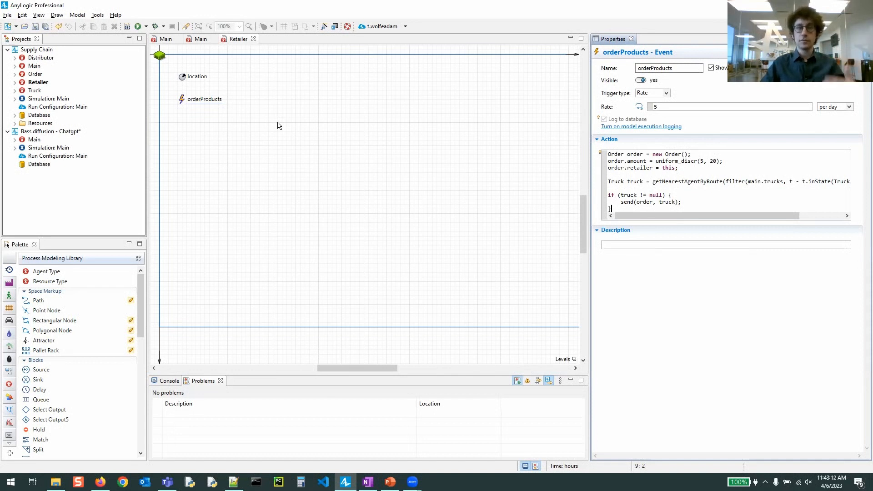
key(ctrl+a)
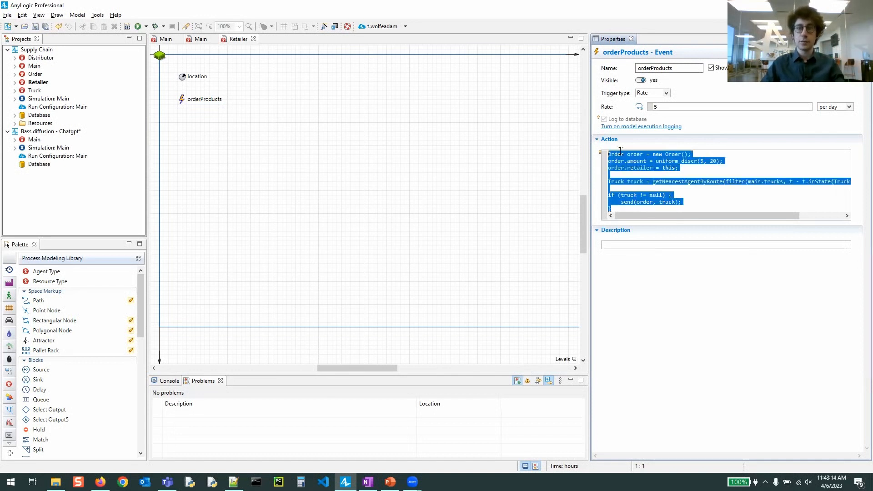
right_click(620, 151)
click(670, 182)
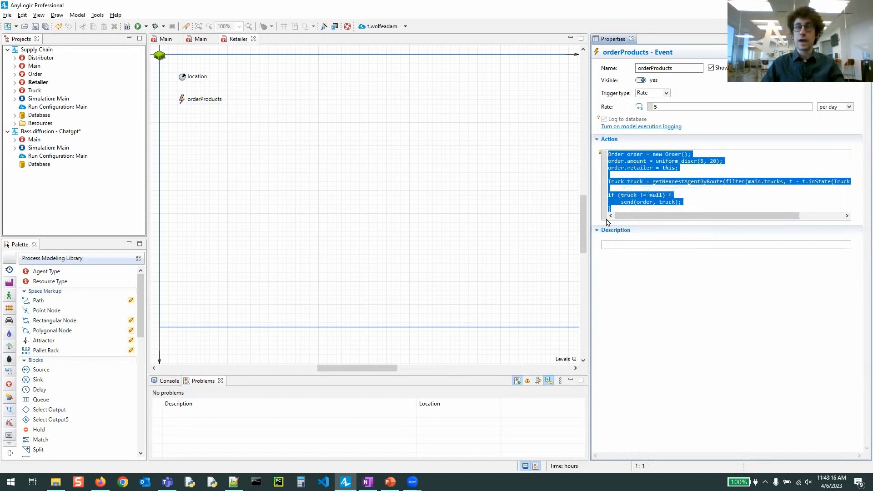
Step: Switch to ChatGPT in Firefox and start a new chat message reading "I'm working on a model inside the AnyLogic software (uses Java)"
click(100, 482)
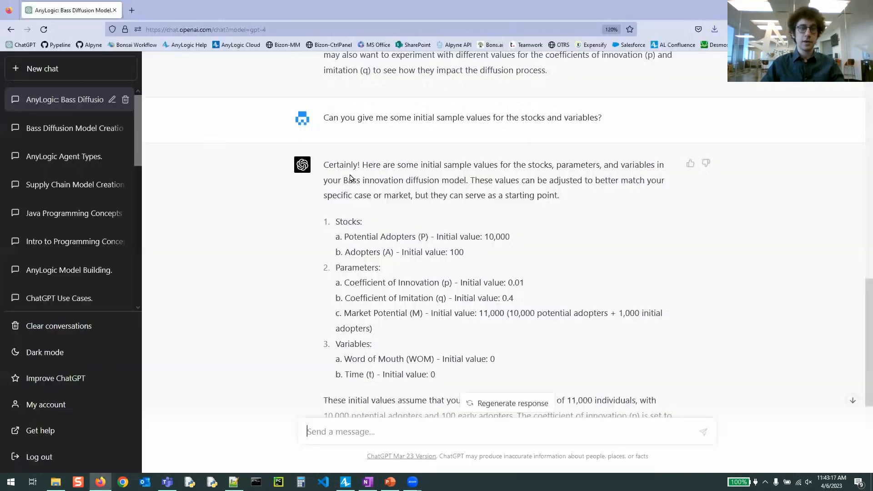
click(97, 73)
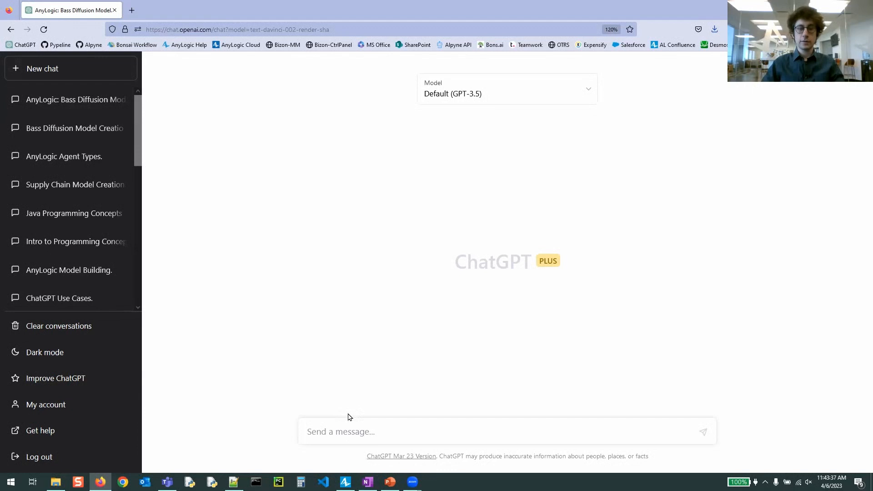
click(331, 430)
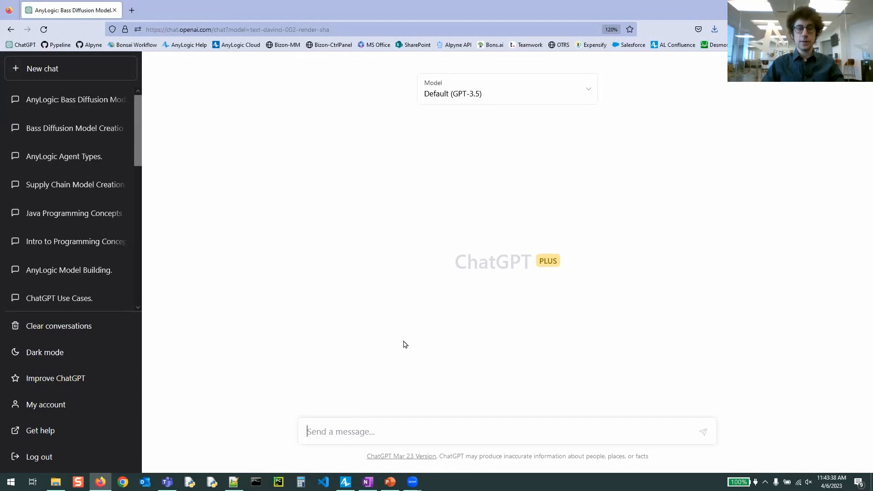
text(I)
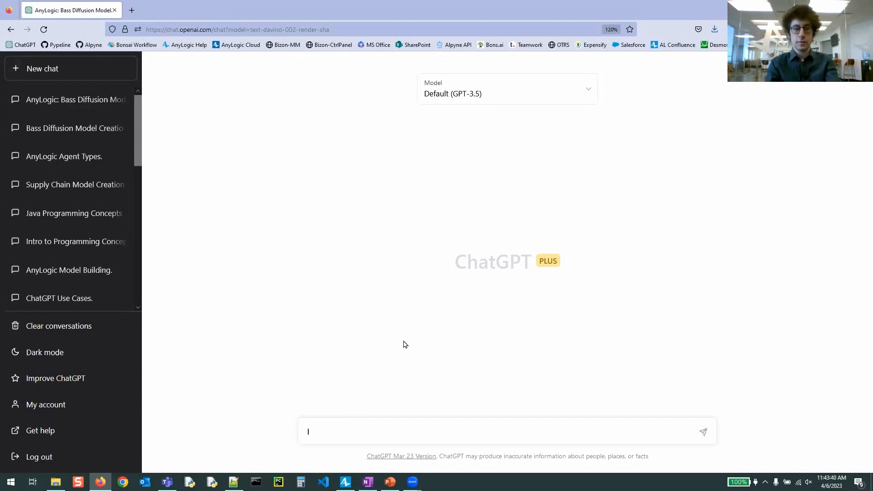
text('m wo)
key(BackSpace)
text(workign)
key(BackSpace)
key(BackSpace)
key(BackSpace)
text(ng on a model insid)
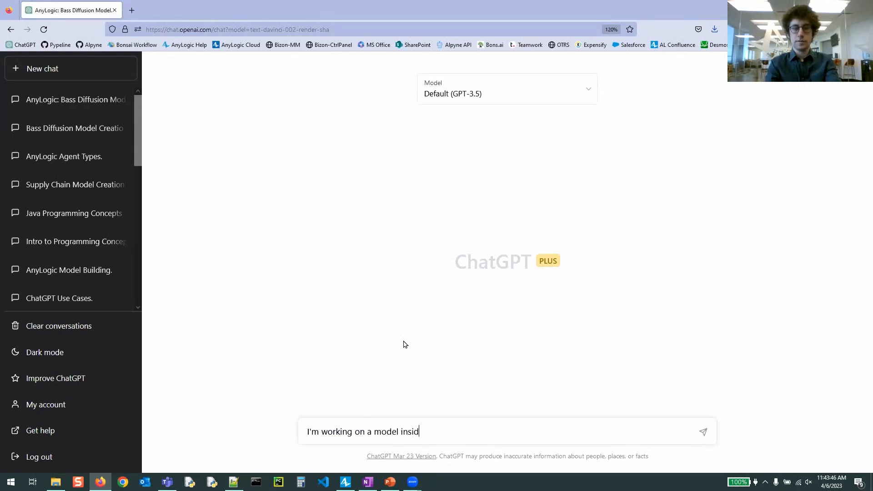
text(e the AnyLogic software)
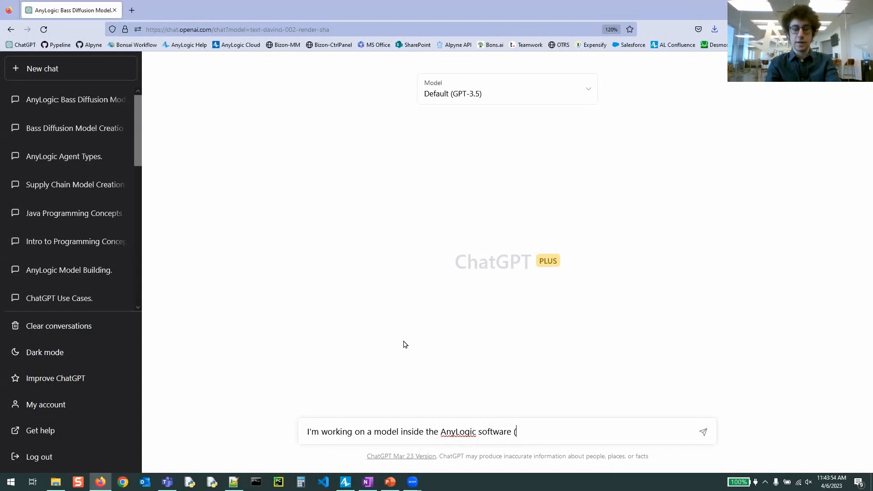
text( (uses Java))
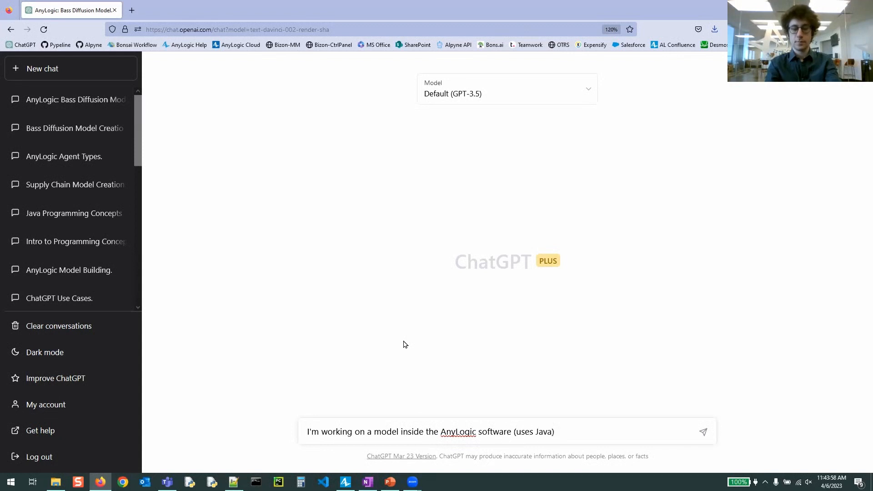
Step: Continue the message with "and encountered the following code, can you explain it to me?", paste the copied code two lines below, and send it
text( and encountered this )
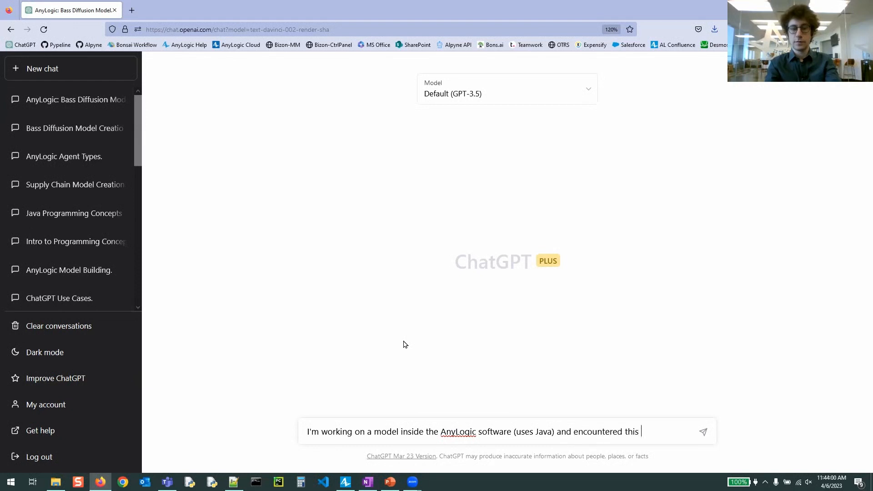
key(BackSpace)
key(BackSpace)
key(BackSpace)
text(e following code, can you )
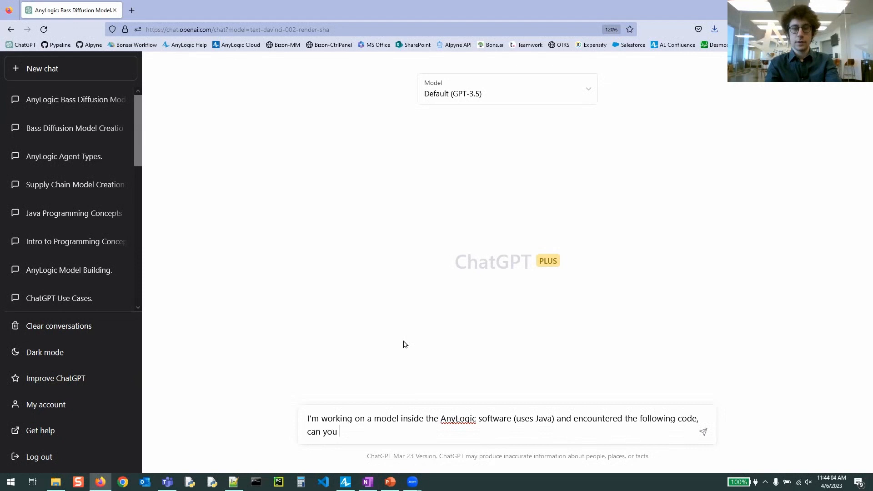
text(explain it to me?)
key(shift+Return)
key(shift+Return)
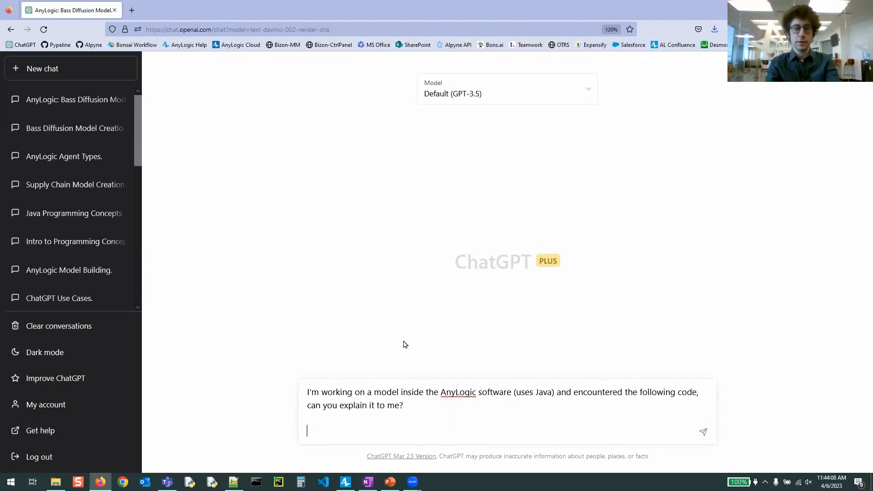
key(ctrl+v)
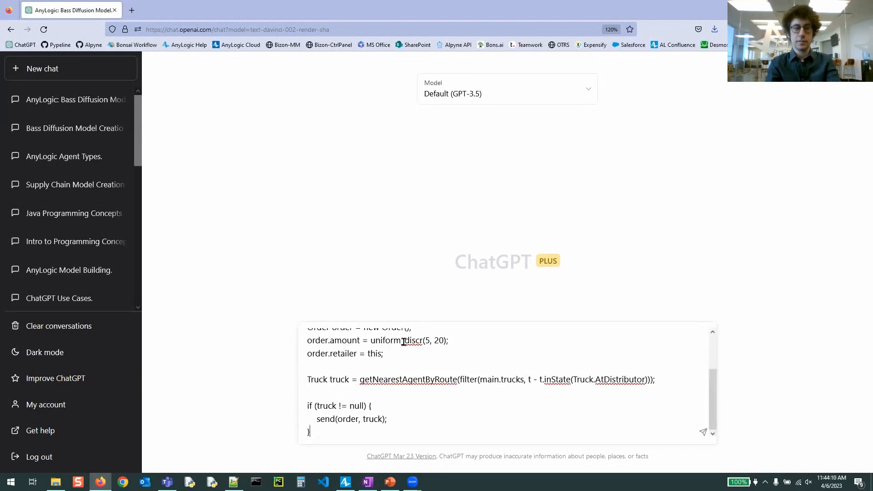
key(Return)
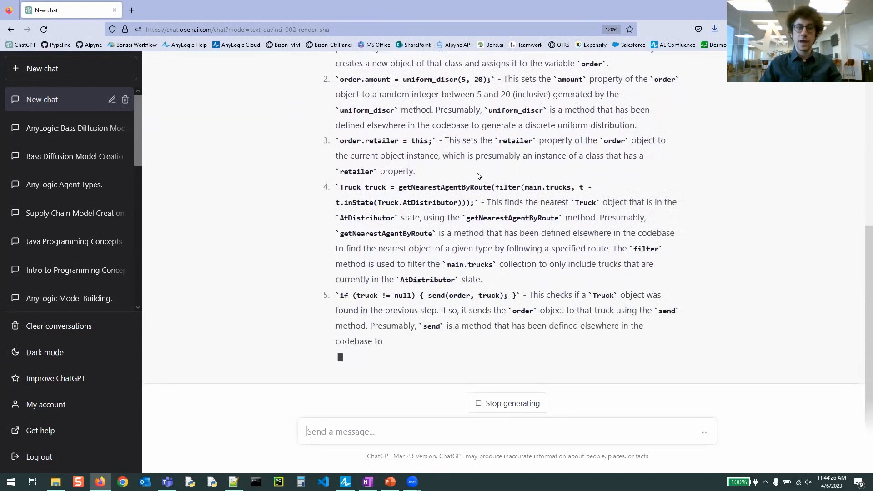
Step: Read through the line-by-line code explanation, examining the uniform_discr call, the getNearestAgentByRoute statement and the overall summary
scroll(489, 193, up, 2)
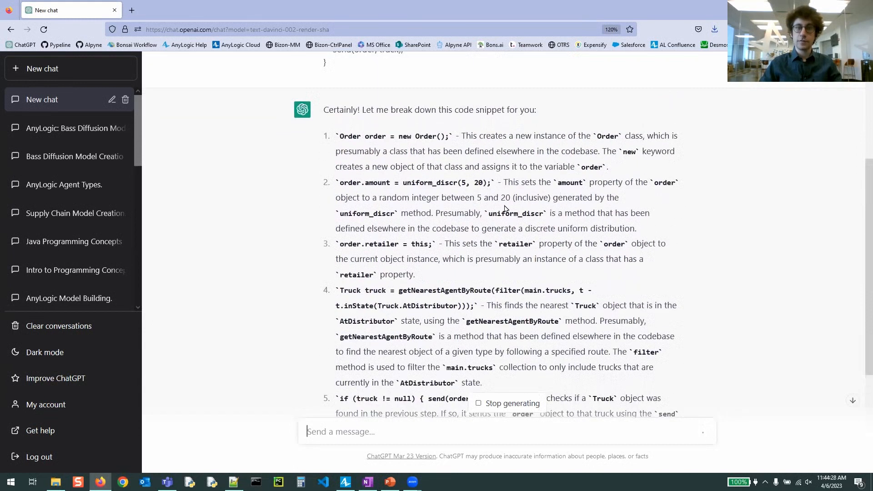
drag(403, 183, 459, 184)
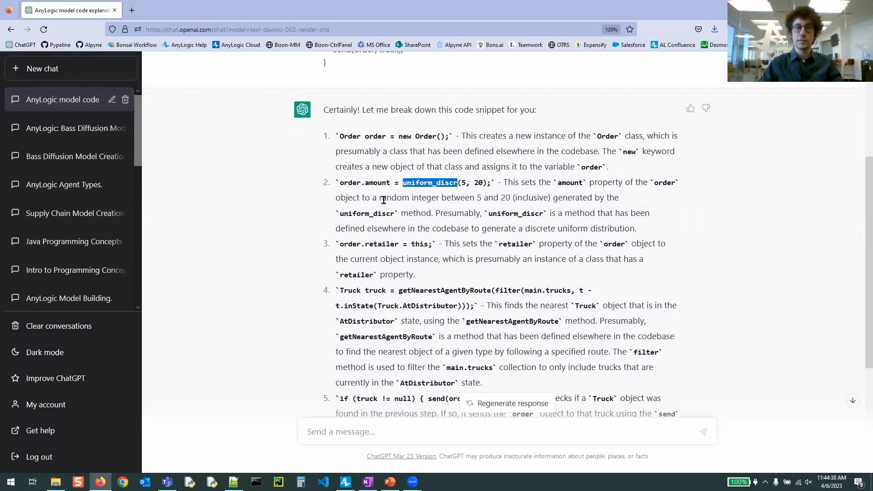
drag(381, 199, 506, 199)
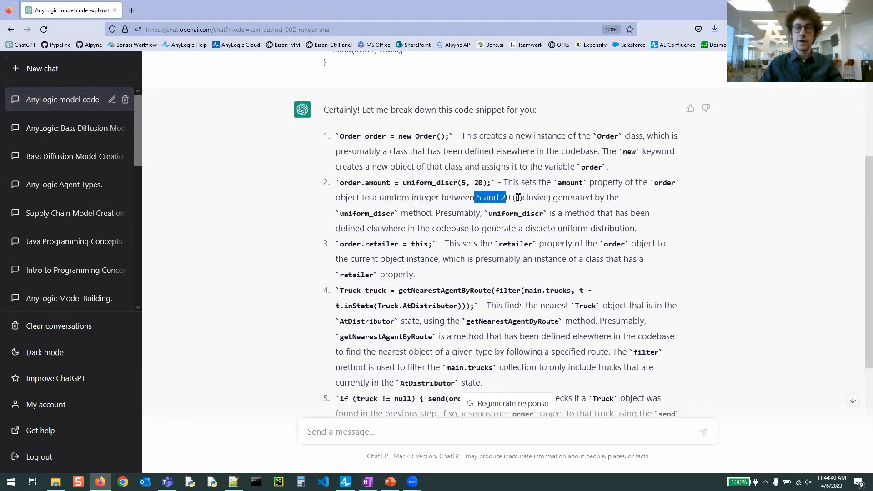
click(519, 197)
scroll(471, 253, down, 1)
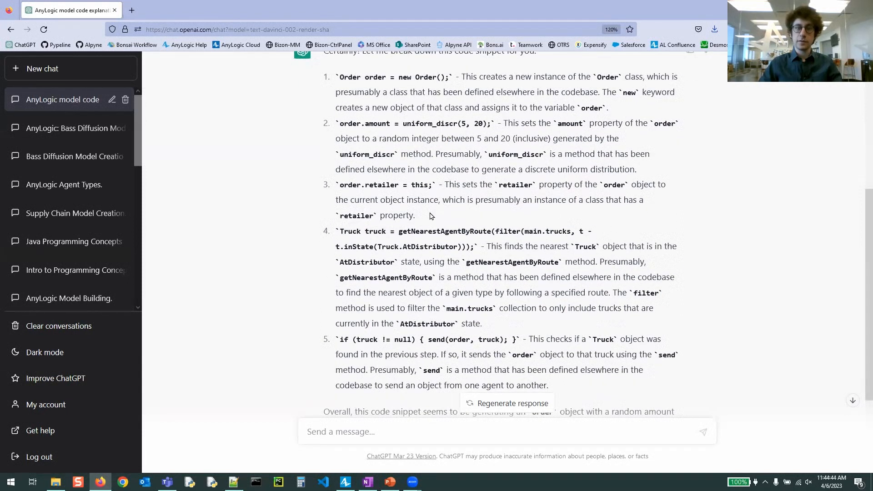
scroll(512, 254, down, 1)
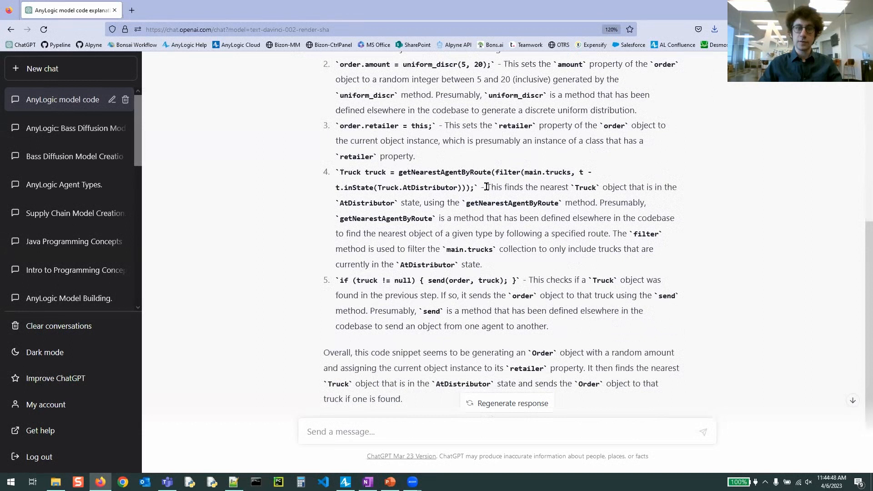
drag(474, 187, 339, 172)
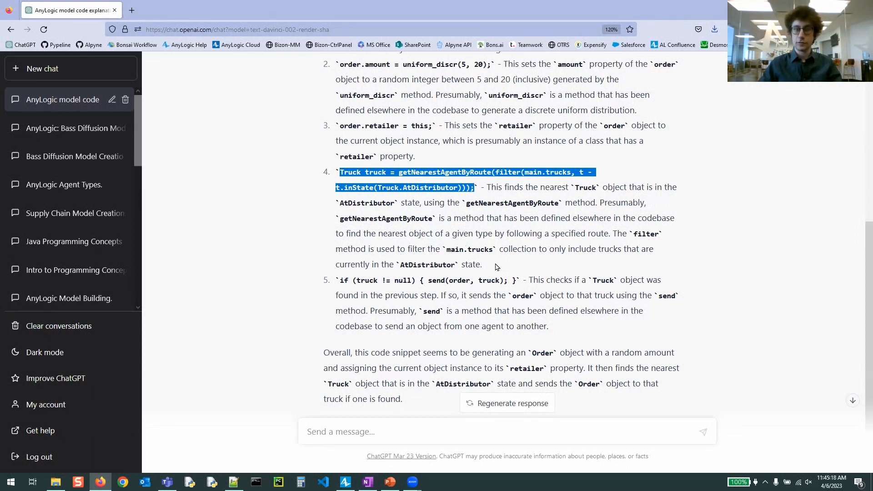
scroll(552, 238, down, 2)
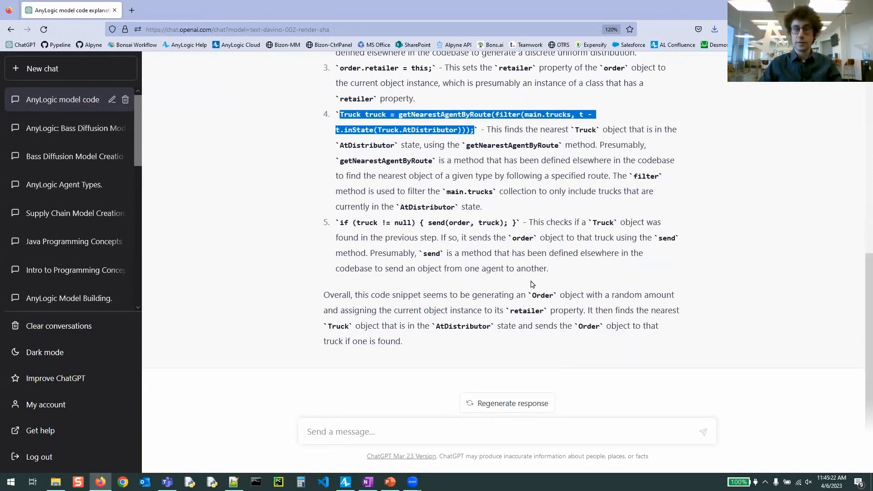
scroll(519, 353, up, 4)
click(525, 310)
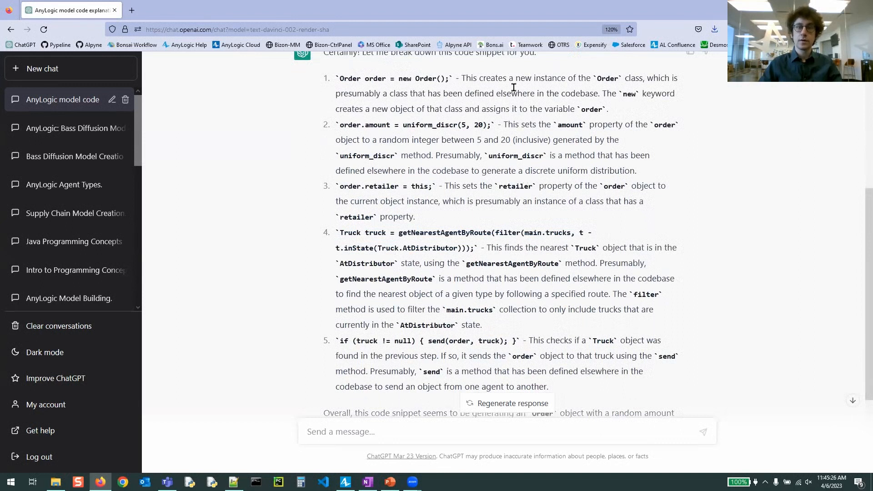
scroll(537, 232, down, 4)
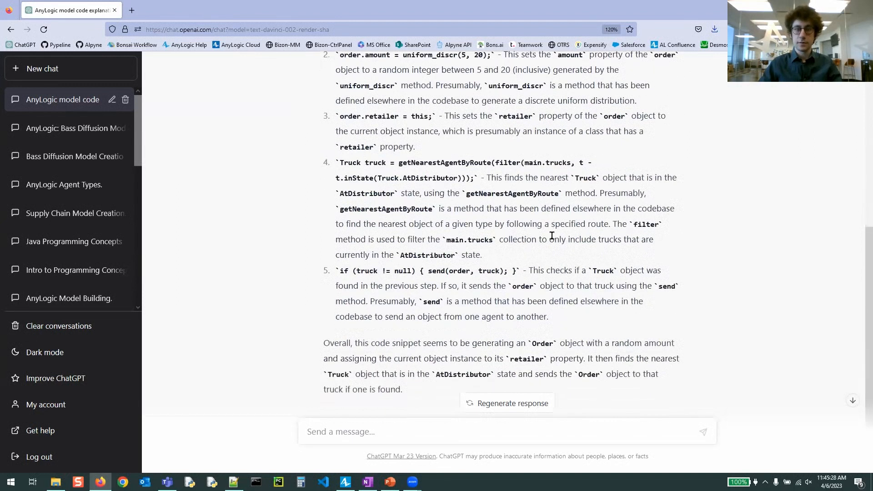
Step: Ask the follow-up question "What does it mean for something to be "null"?" in the same chat
click(349, 432)
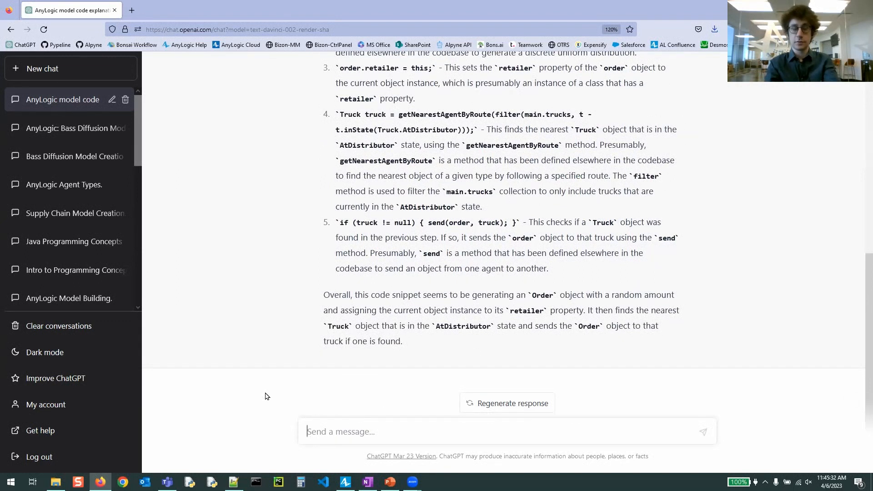
text(What does it mean)
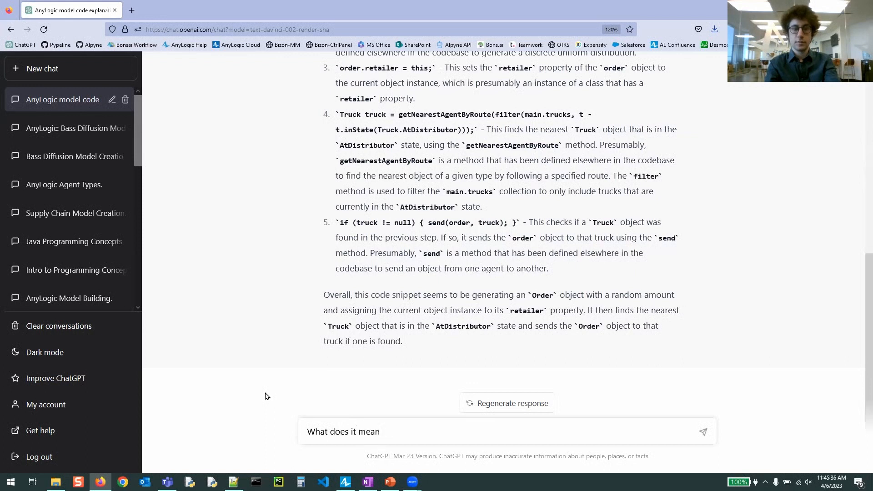
text( for something to b)
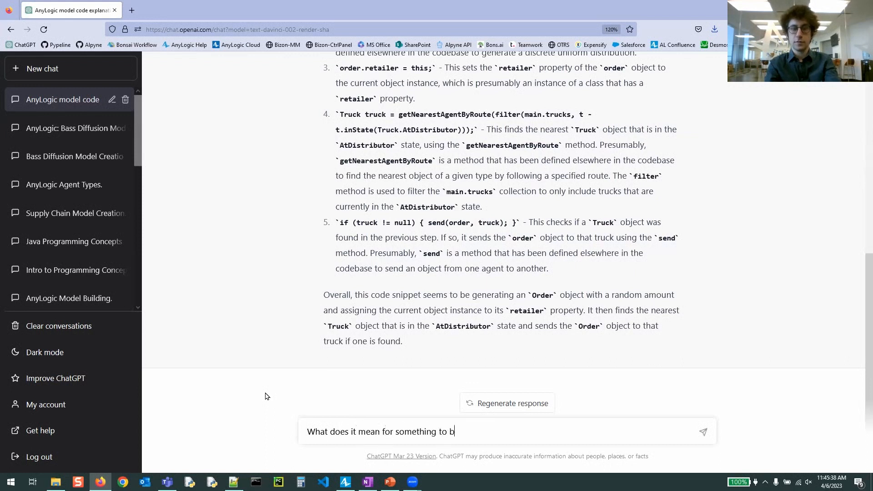
text(e "null"?)
key(Return)
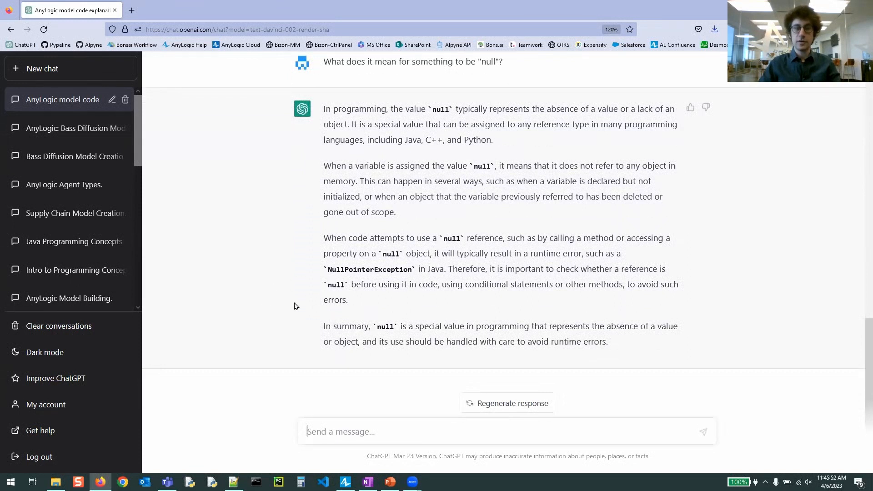
Step: Review the null answer against the earlier explanation of the code's truck null check
scroll(323, 307, up, 2)
scroll(273, 314, up, 5)
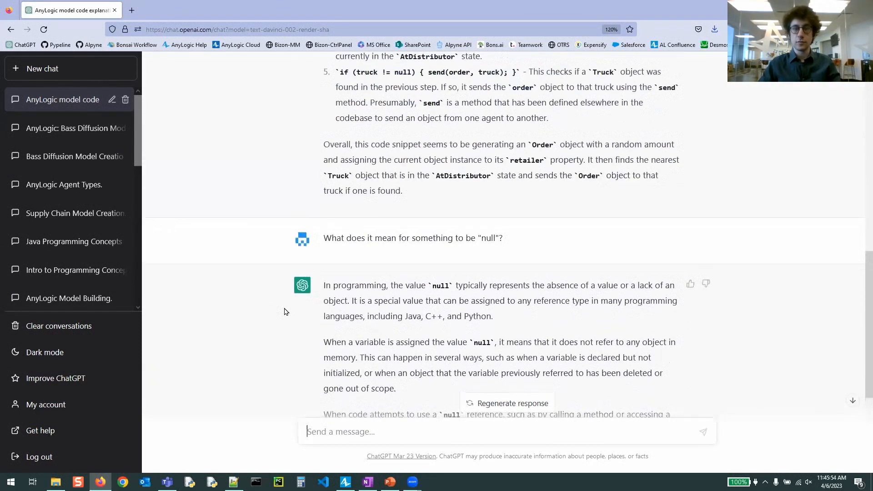
scroll(277, 318, up, 1)
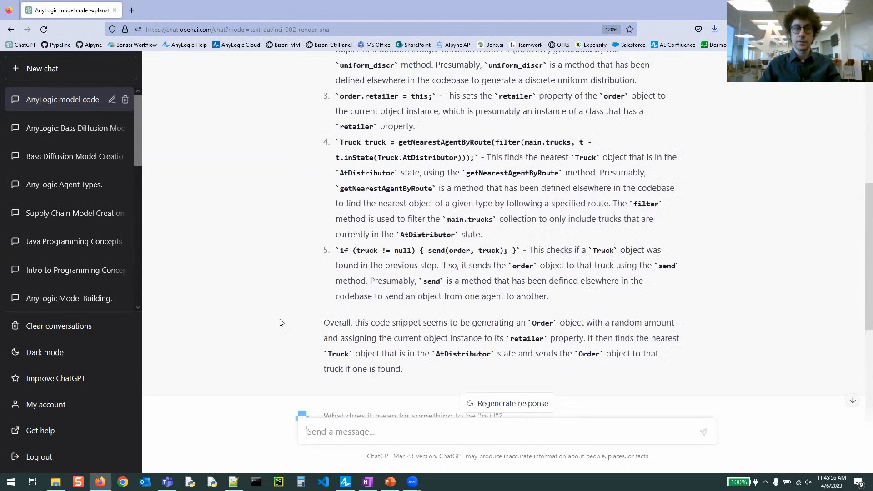
scroll(304, 321, up, 1)
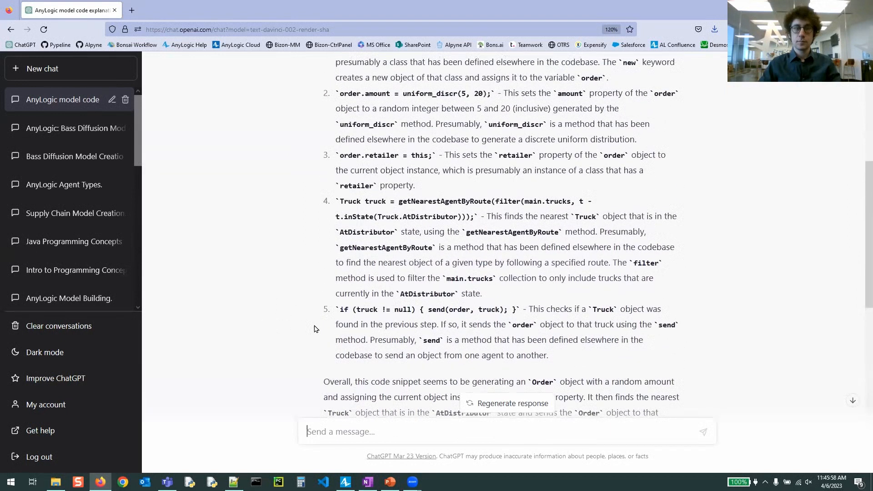
Step: Review the explanation of the `this` keyword in the `order.retailer = this;` line, and return to the end of the chat
double_click(419, 155)
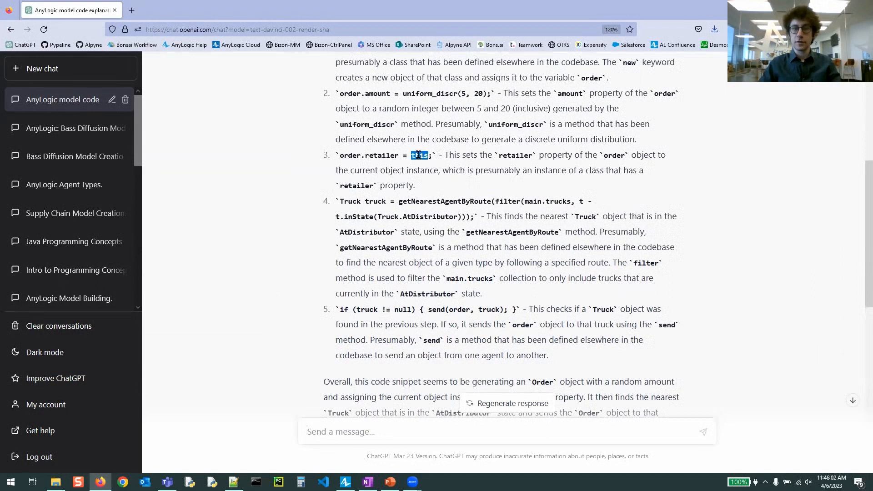
click(331, 425)
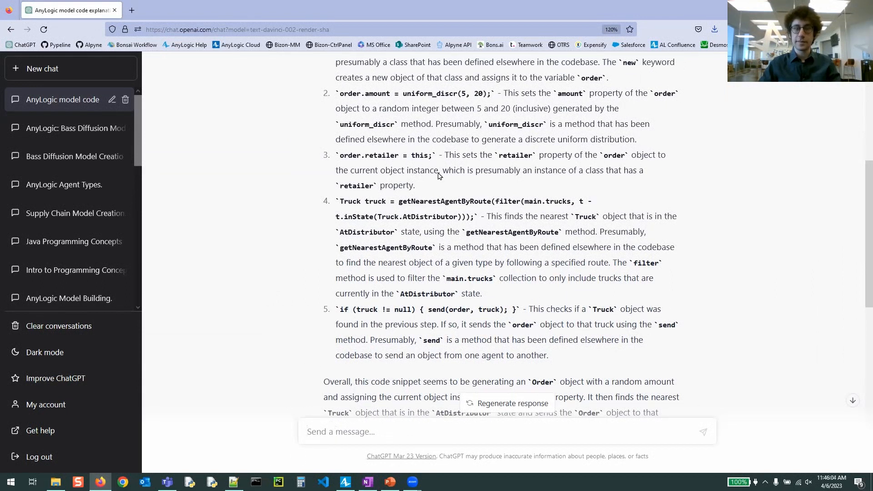
scroll(439, 175, up, 1)
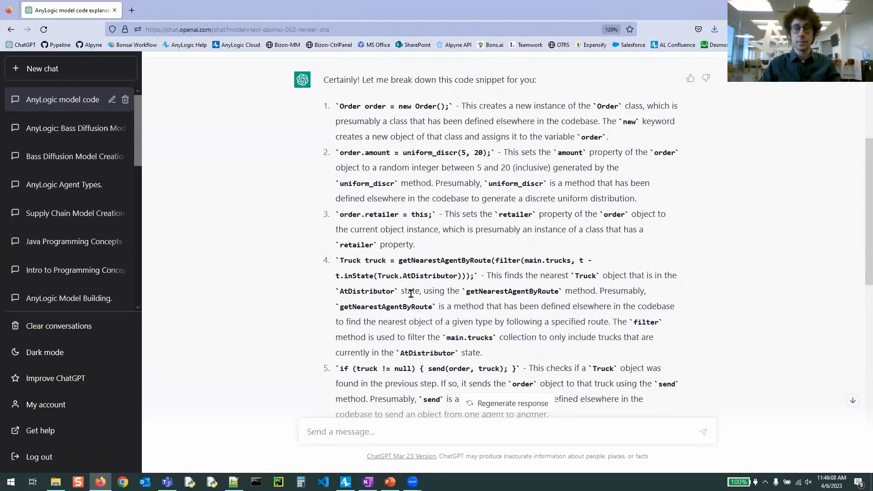
scroll(359, 326, down, 10)
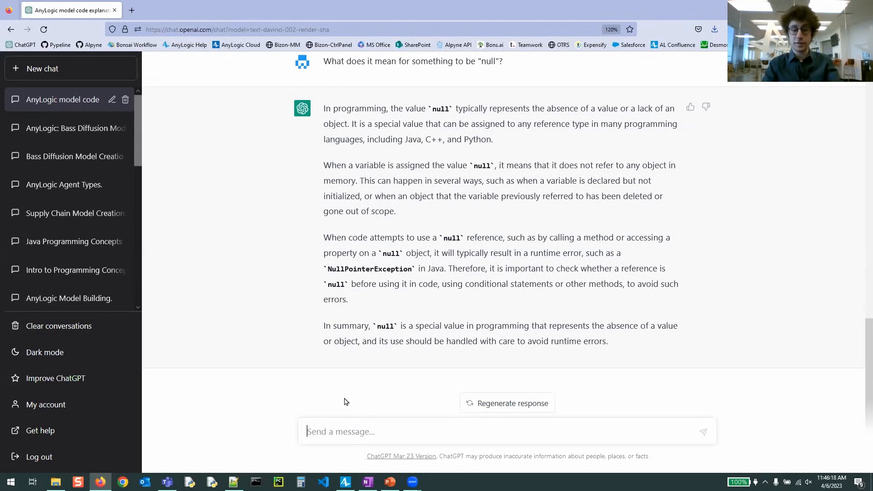
Step: Send the message "I'm not a good programmer and won't remember this. Can you add some comments to my code?"
text(I)
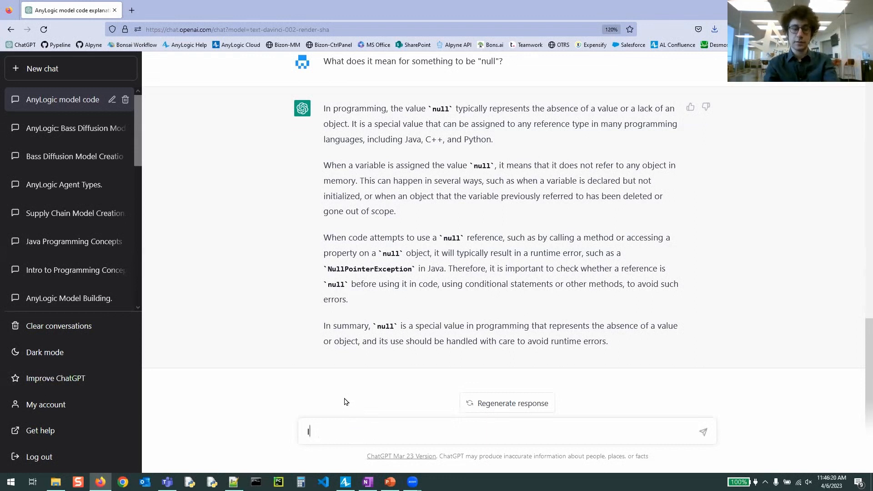
text('m not)
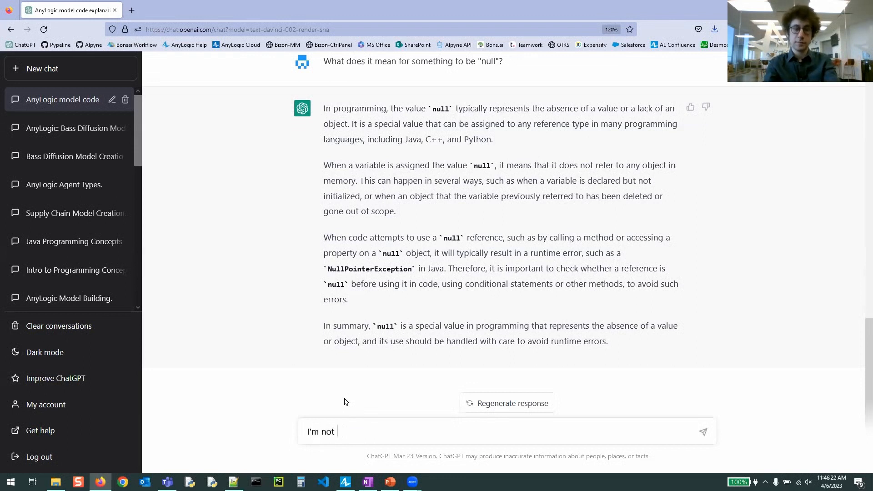
text( a good programmer and won't remember)
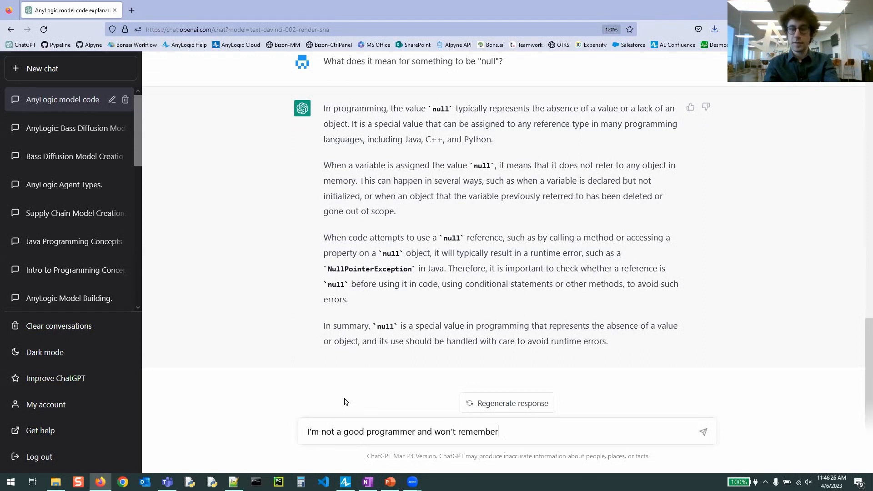
text( this. Can you add)
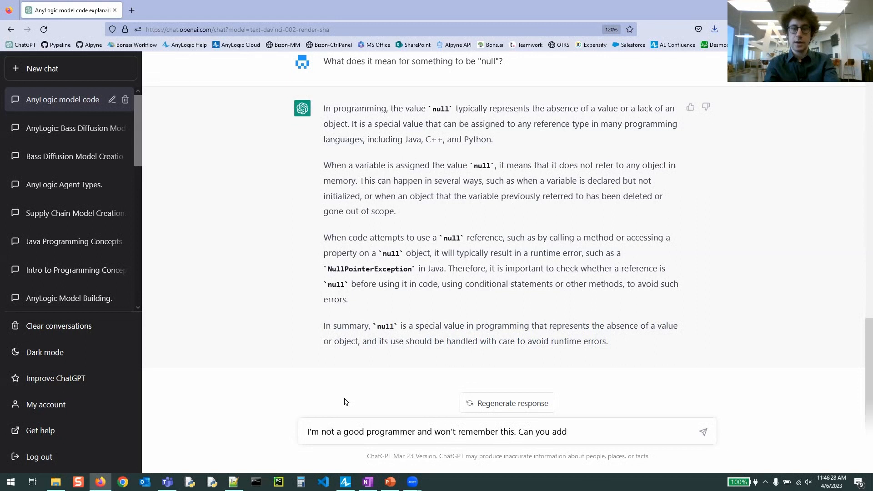
text( some comments to)
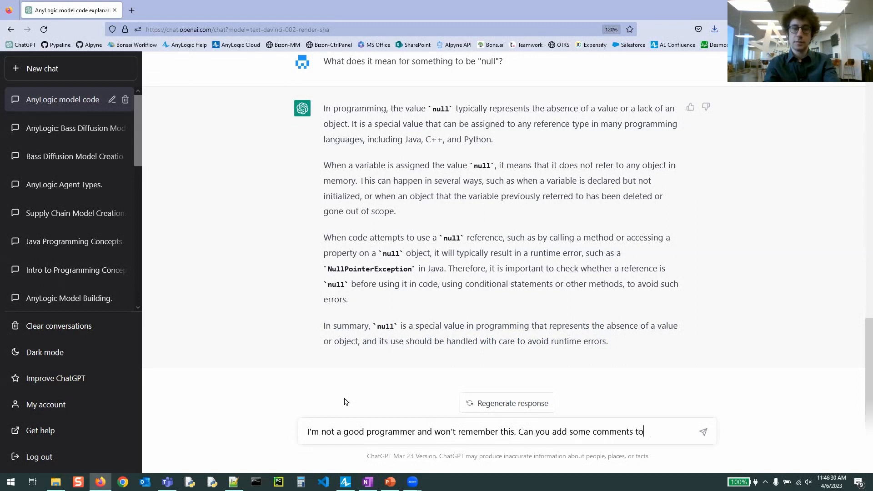
text( my code?)
key(Return)
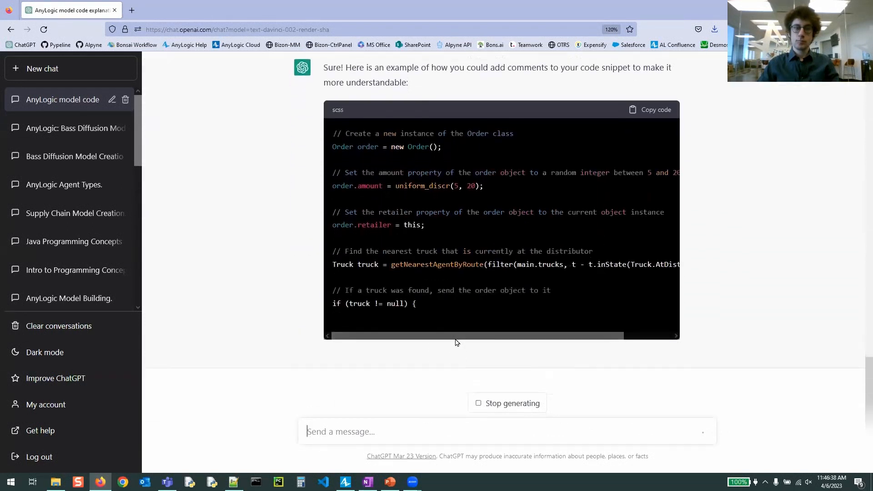
Step: Copy the commented code and switch to AnyLogic to replace the orderProducts event's entire action code with it
scroll(500, 310, up, 2)
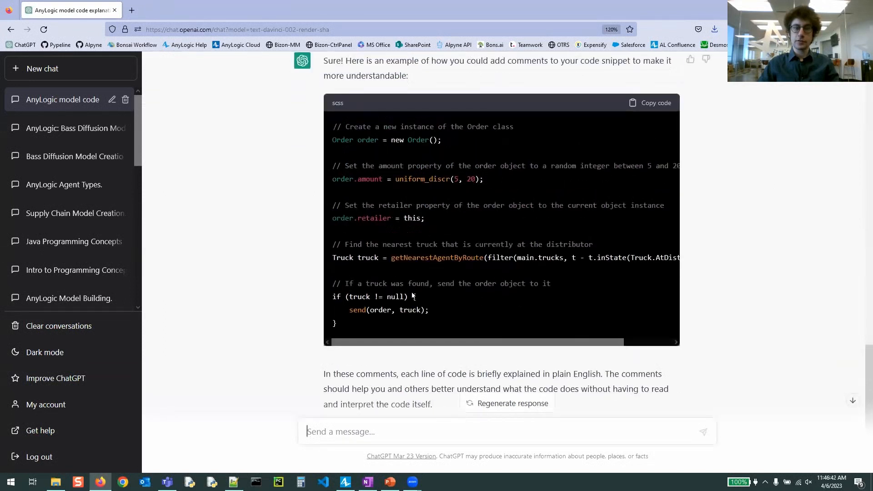
click(642, 106)
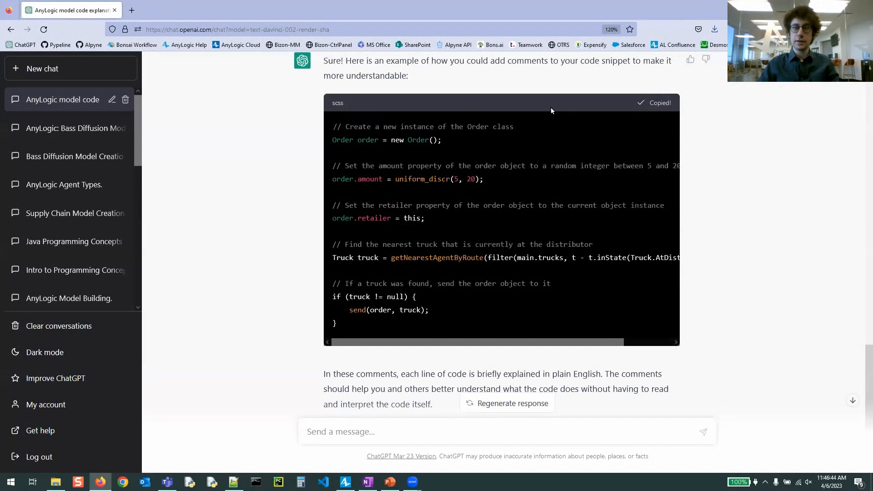
click(345, 481)
click(653, 203)
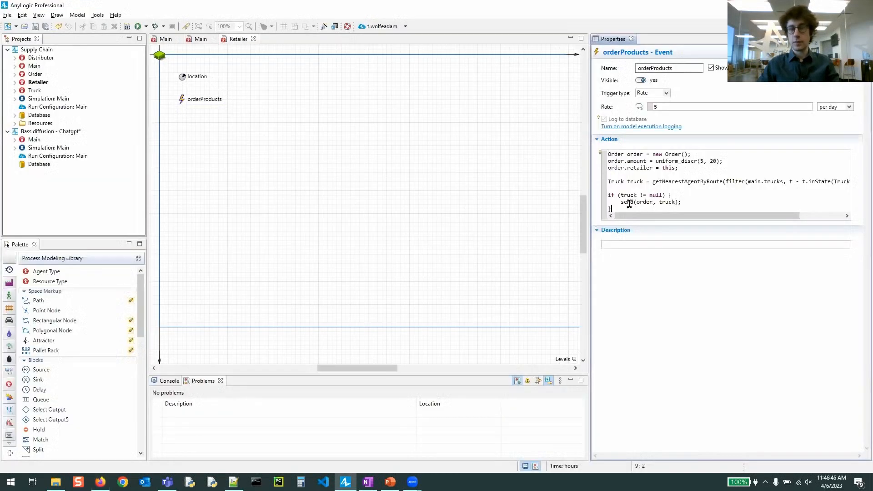
key(ctrl+a)
key(ctrl+v)
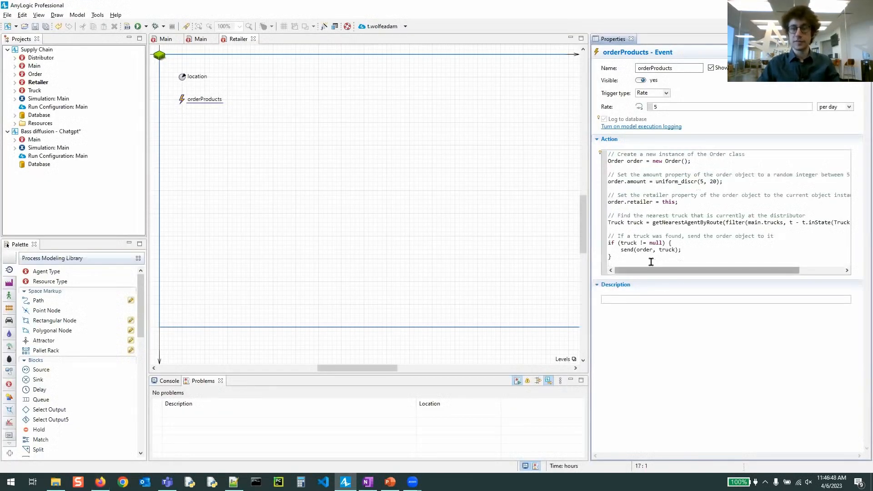
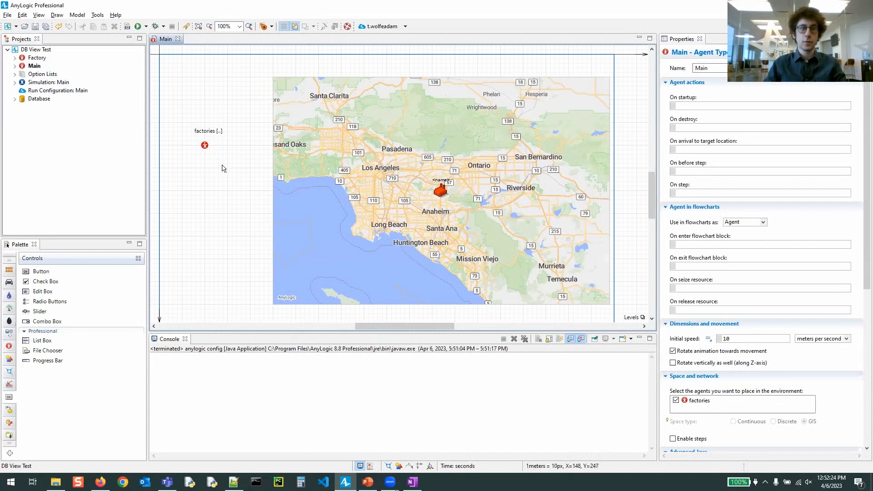
Step: Open the employee, factory, location and retailer database tables and tile them so all four show side by side
click(15, 99)
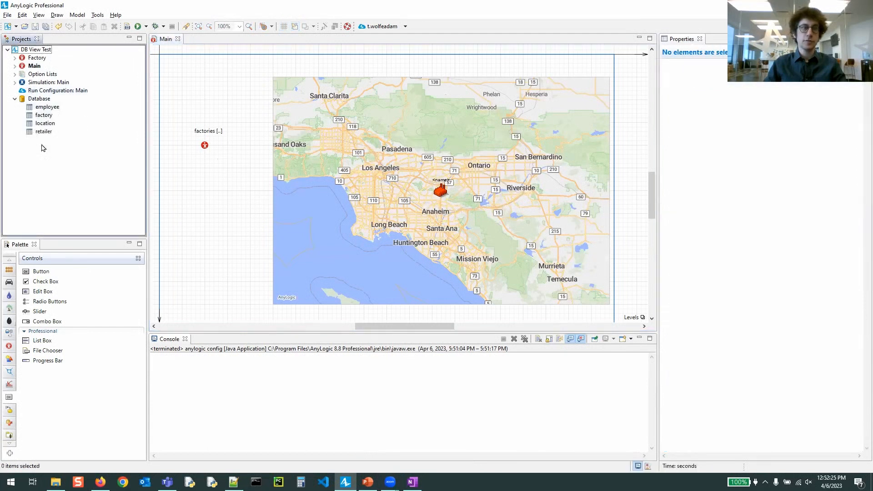
double_click(47, 107)
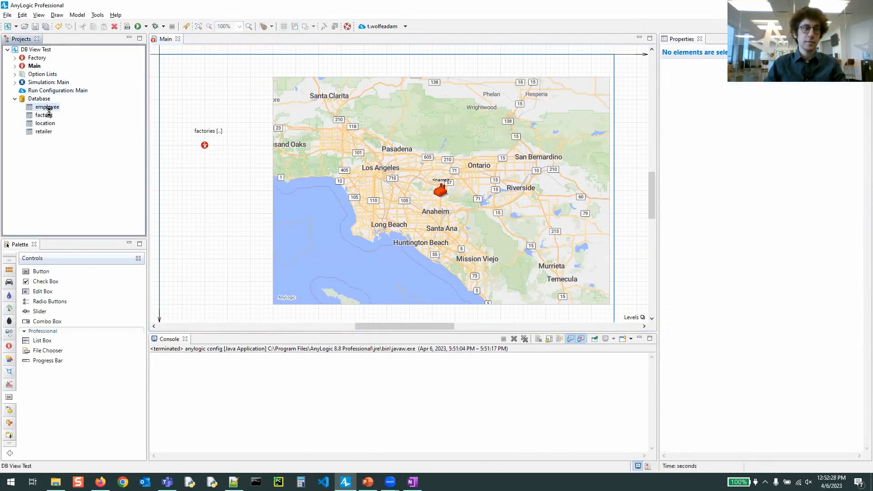
double_click(43, 115)
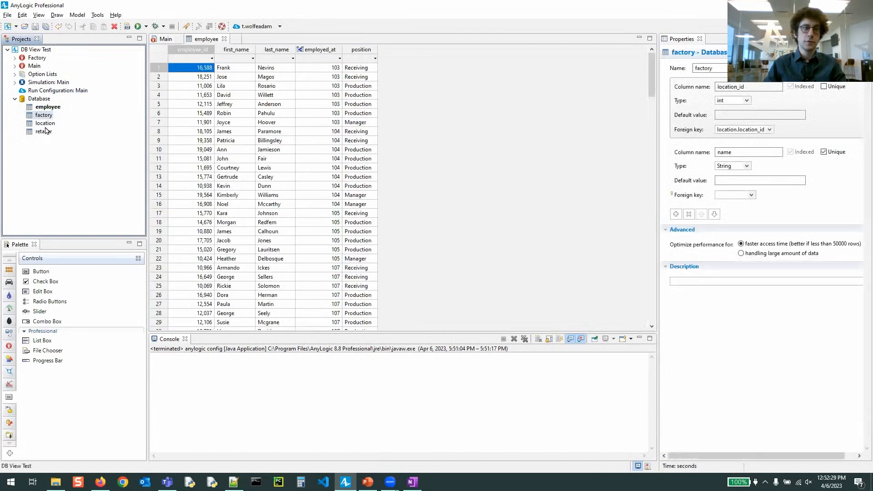
double_click(45, 123)
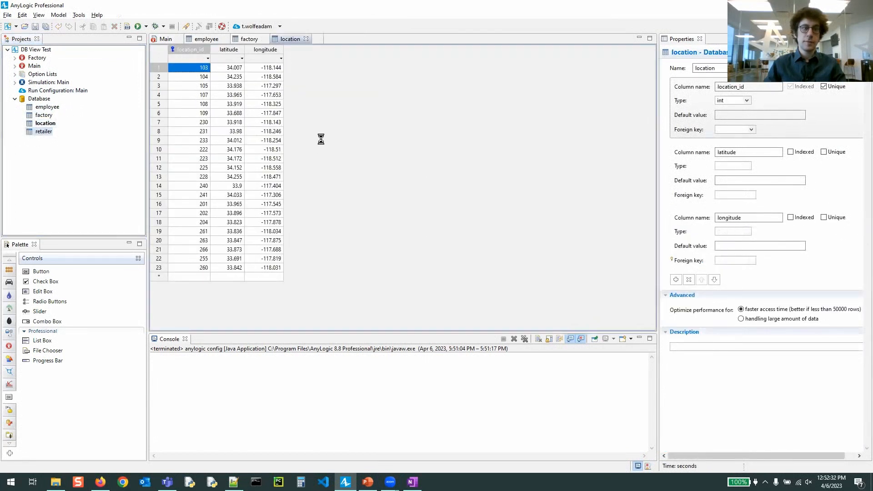
drag(250, 39, 548, 119)
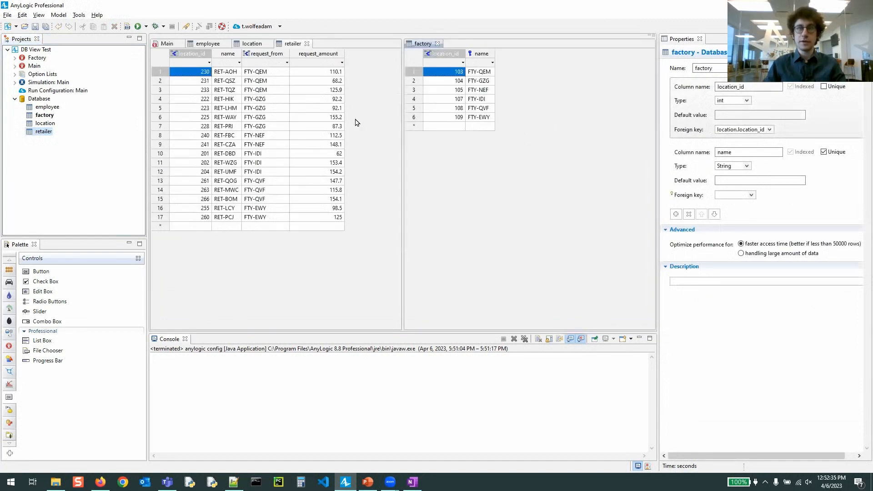
click(251, 44)
drag(244, 260, 244, 260)
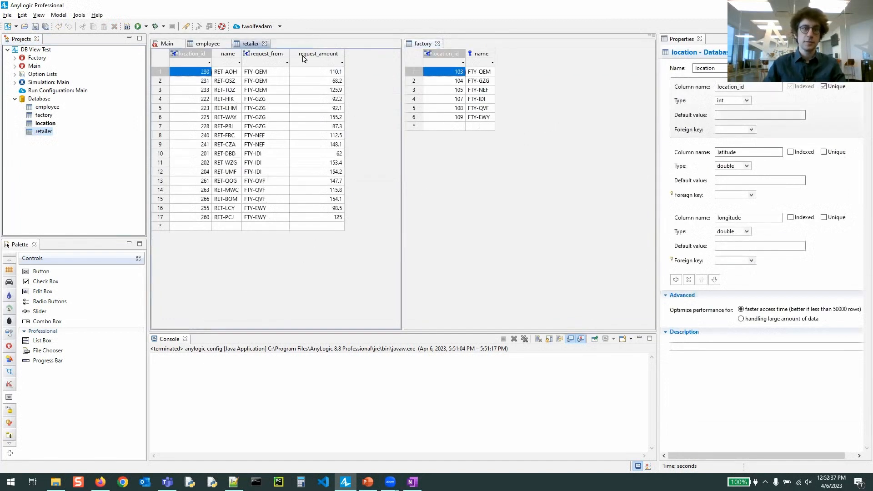
drag(245, 47, 493, 252)
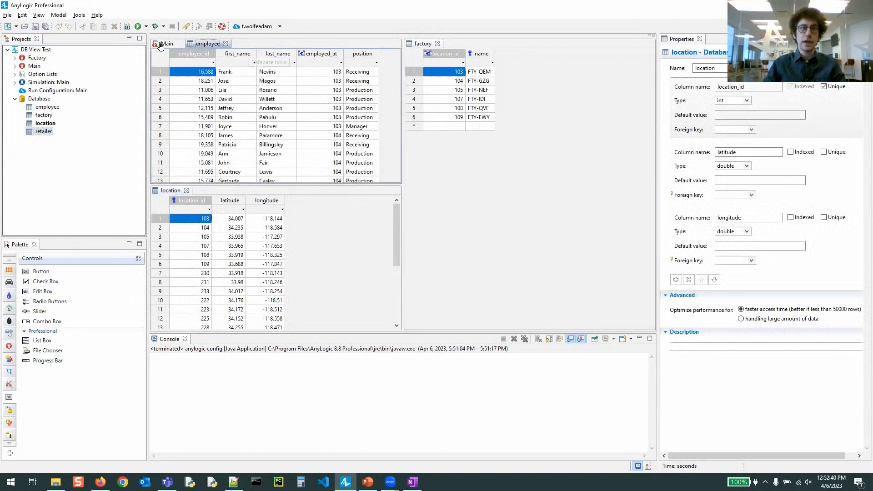
Step: Open the Factory agent, examine its parameters and resource pools in an enlarged editor area, and close its diagram
double_click(37, 58)
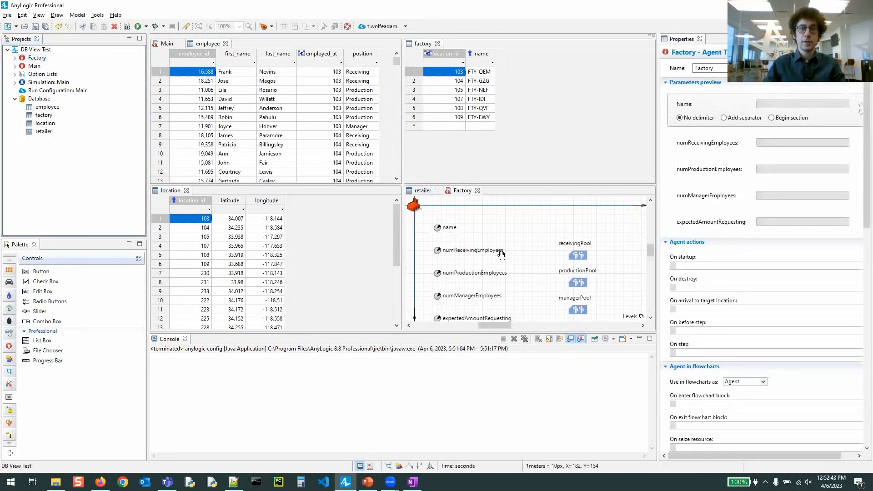
scroll(502, 257, down, 1)
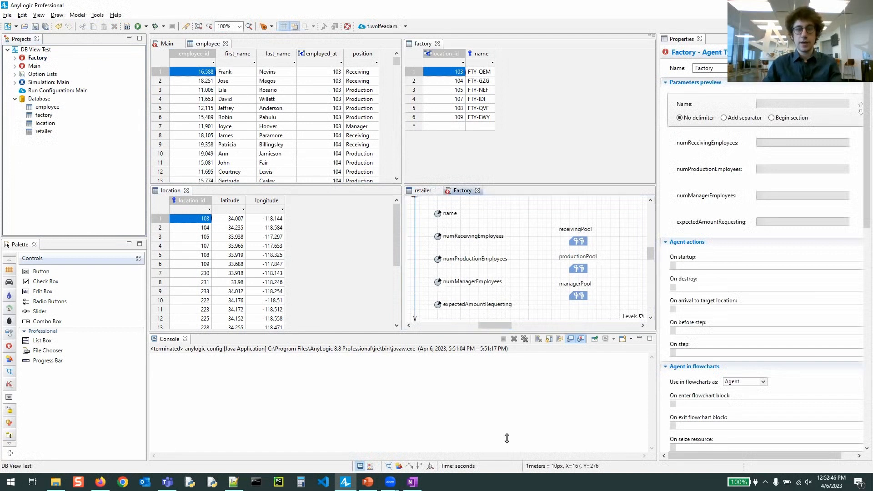
drag(497, 387, 497, 420)
scroll(491, 324, up, 2)
drag(491, 324, 496, 323)
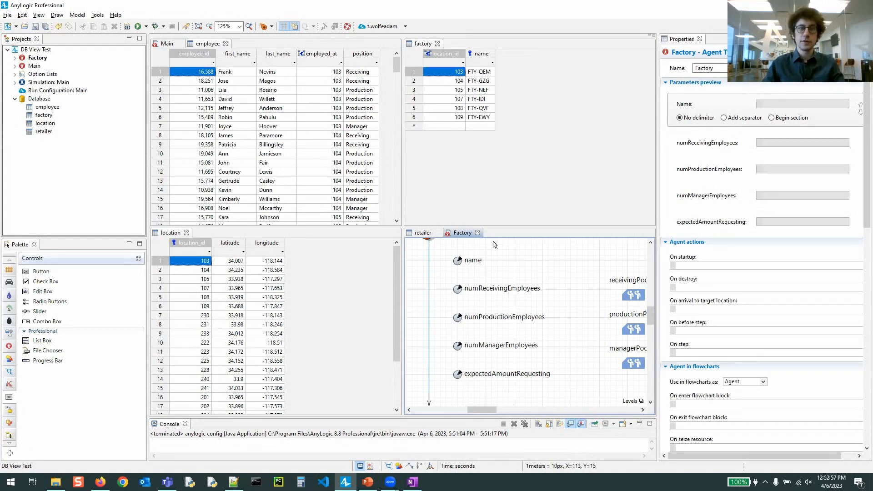
click(478, 233)
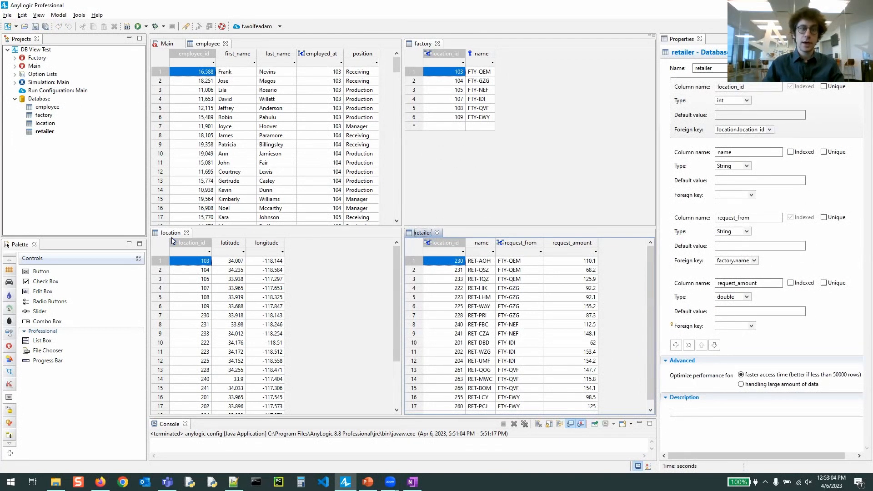
Step: Examine how the location IDs, coordinates, factory names, requested factories and request amounts relate across the location, factory and retailer tables
drag(191, 263, 196, 297)
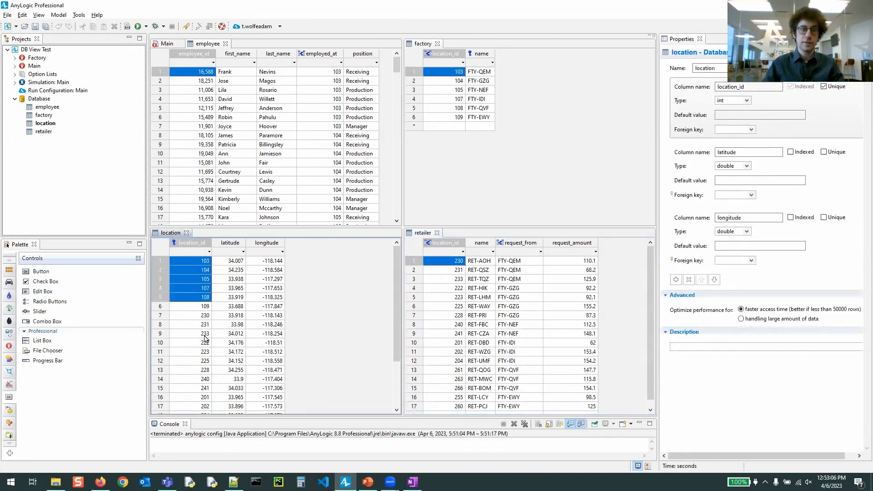
click(199, 310)
click(273, 270)
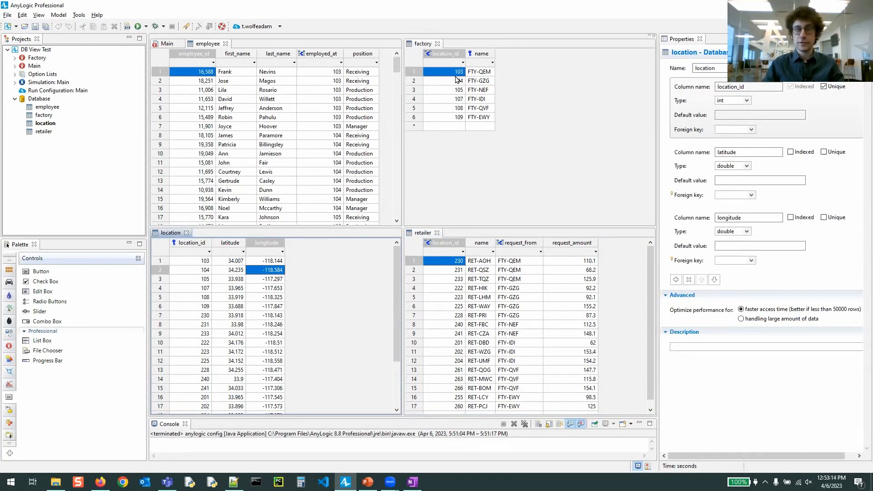
click(473, 117)
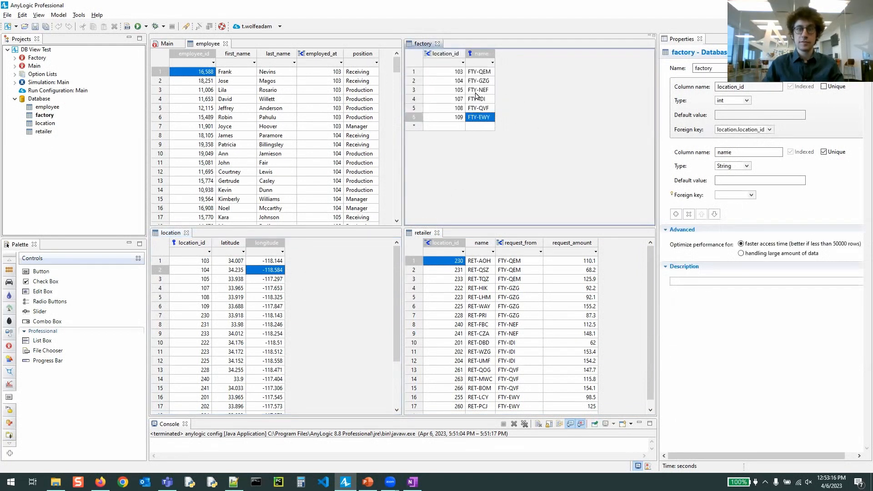
click(458, 281)
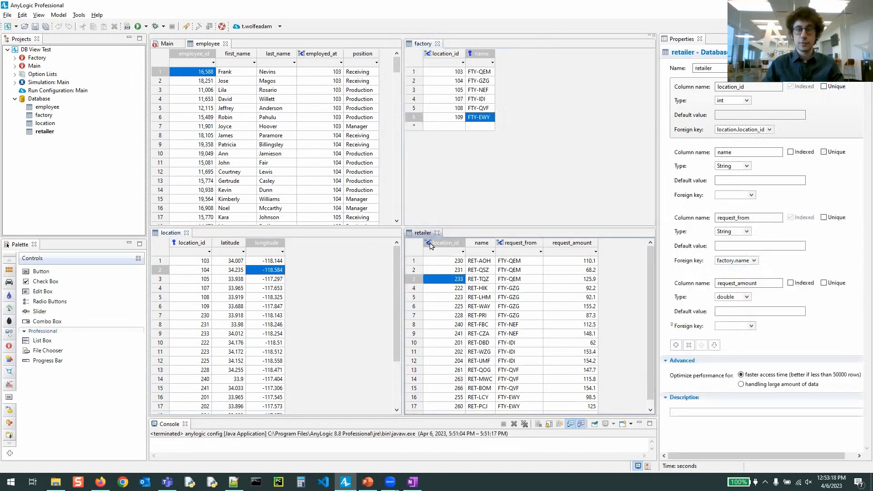
click(510, 263)
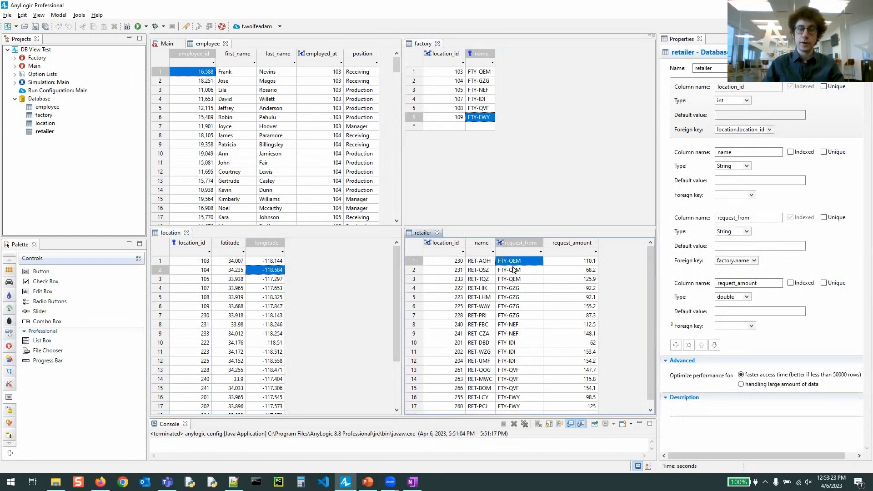
click(562, 264)
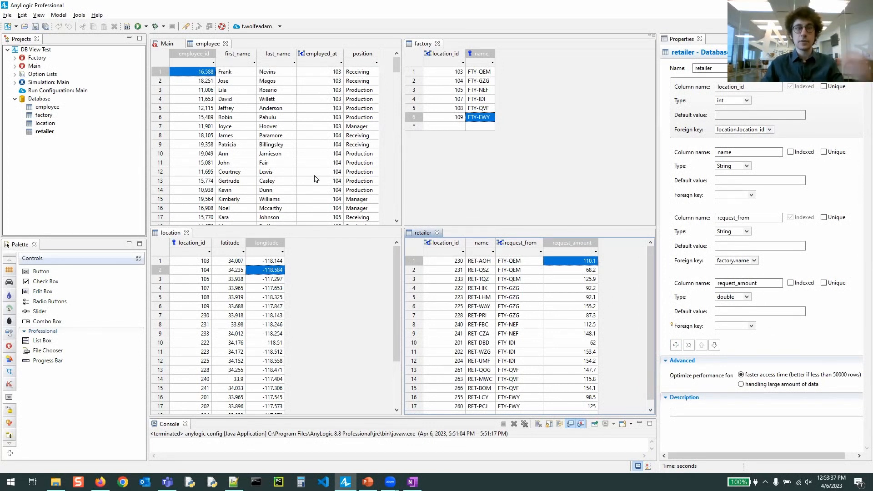
Step: Inspect the database loading settings and parameters of the factories population on Main
click(166, 44)
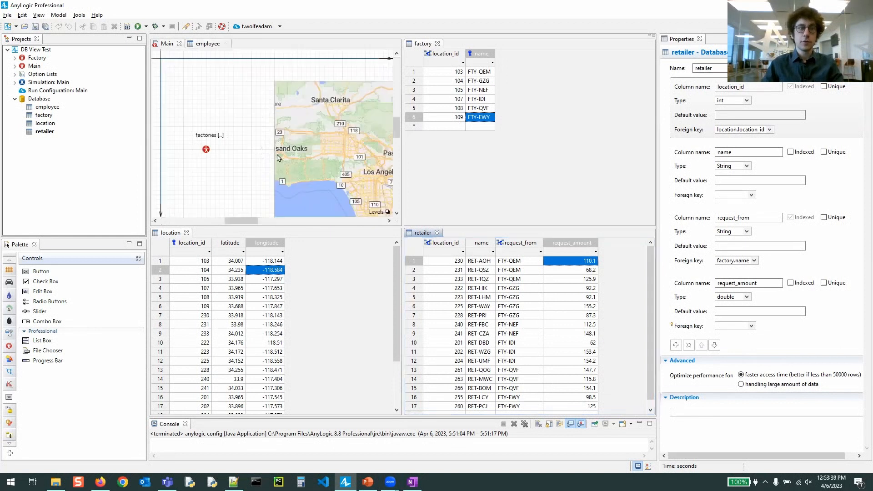
click(205, 150)
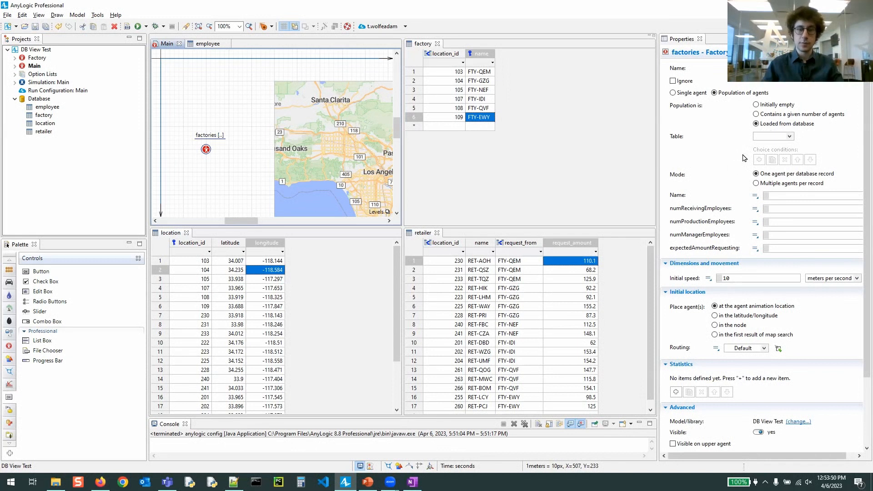
Step: Create a database view named factory_input from the employee, factory, location and retailer tables
right_click(29, 102)
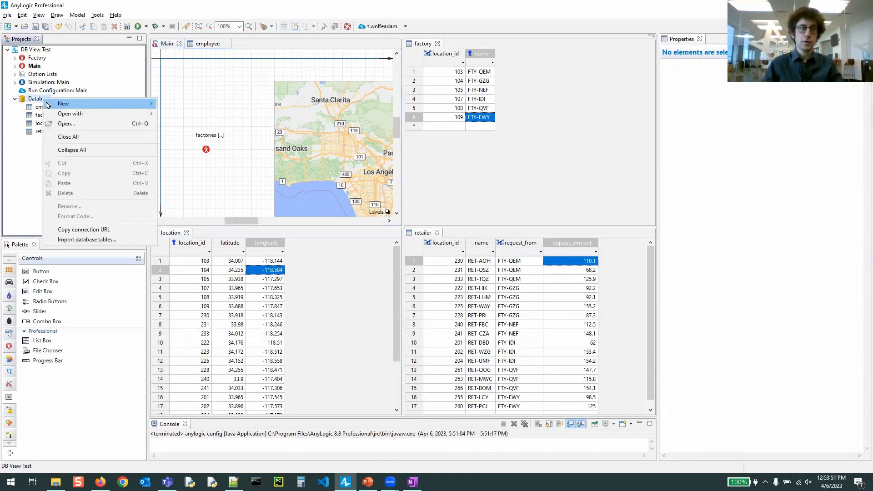
mouse_move(63, 104)
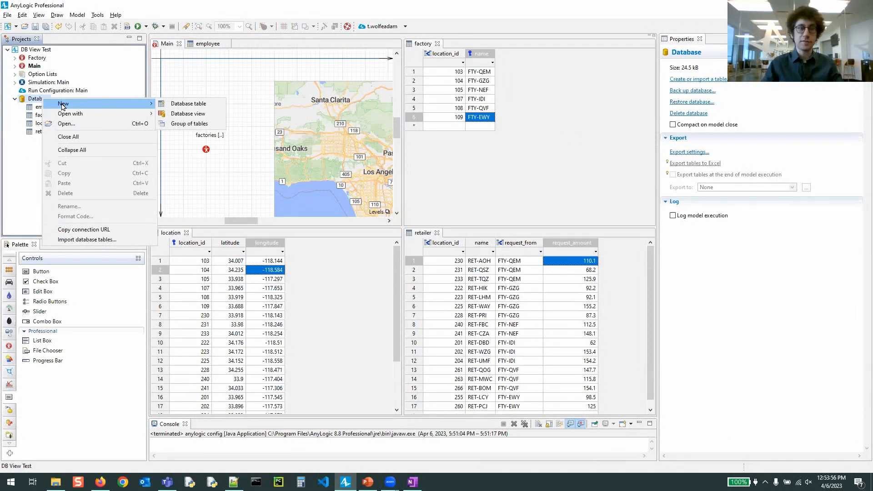
click(184, 117)
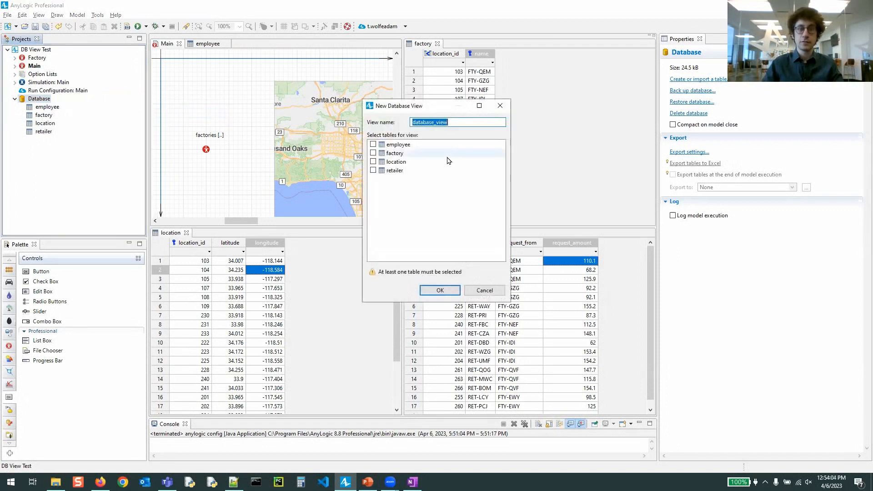
click(373, 144)
click(373, 153)
click(373, 161)
click(373, 170)
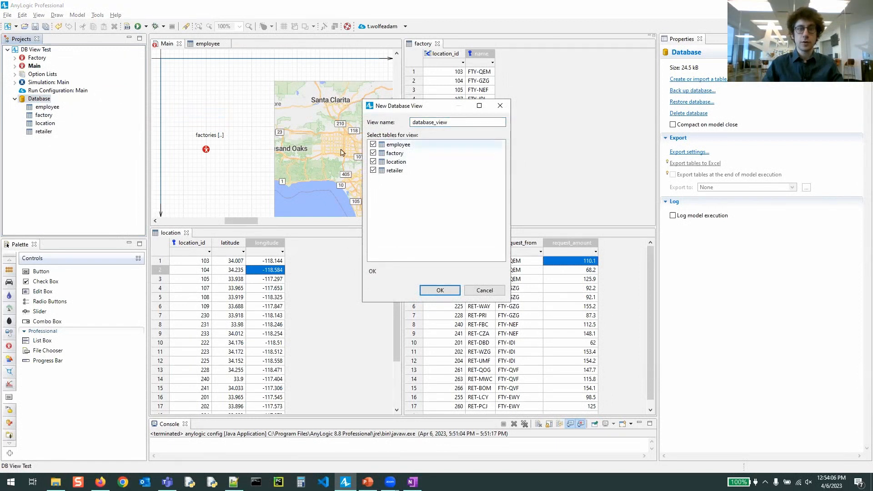
double_click(444, 122)
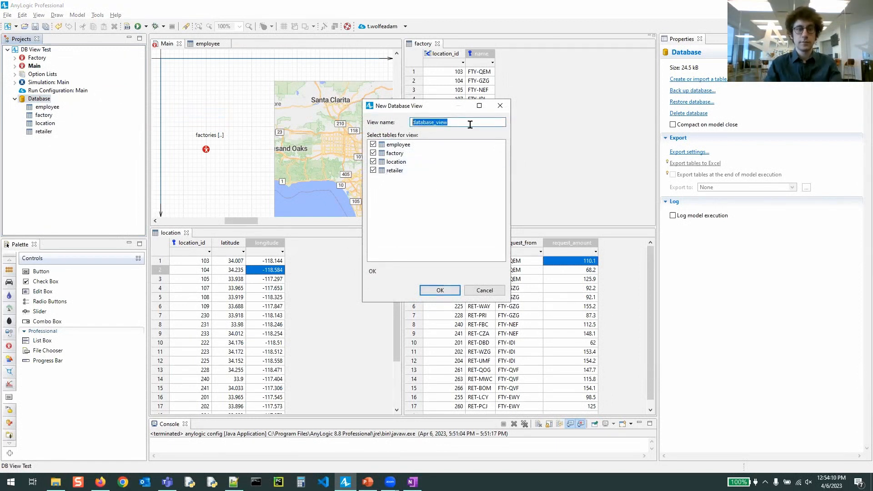
text(factory_input)
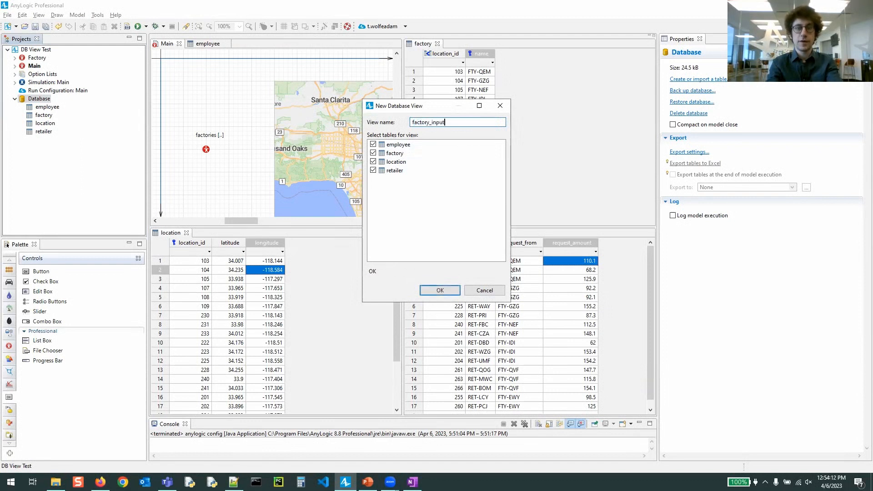
key(Return)
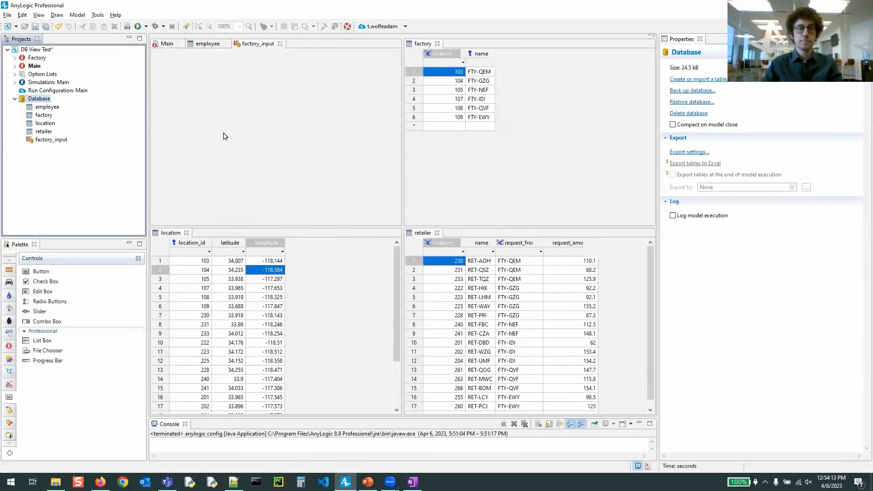
Step: Enlarge the factory_input results, examine the SELECT and LEFT JOIN clauses of its view definition, and rebalance the tiled tables
drag(403, 229, 592, 232)
drag(506, 231, 507, 339)
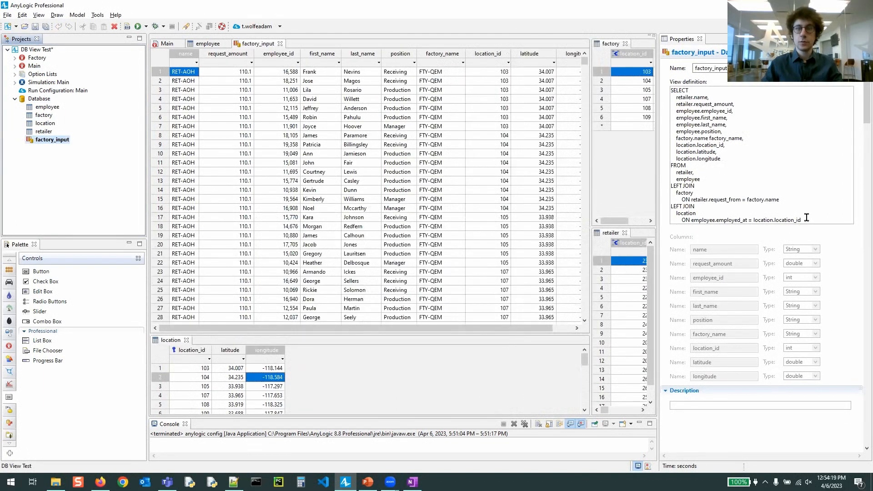
click(764, 145)
click(763, 140)
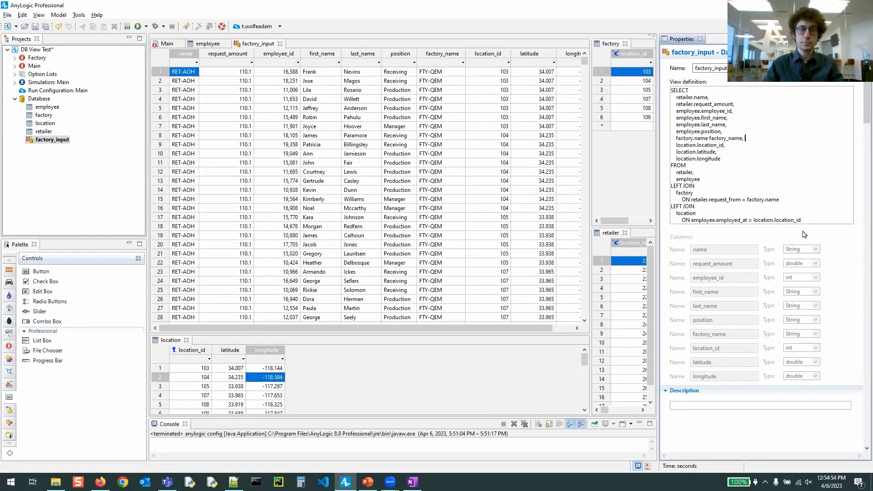
key(ctrl+a)
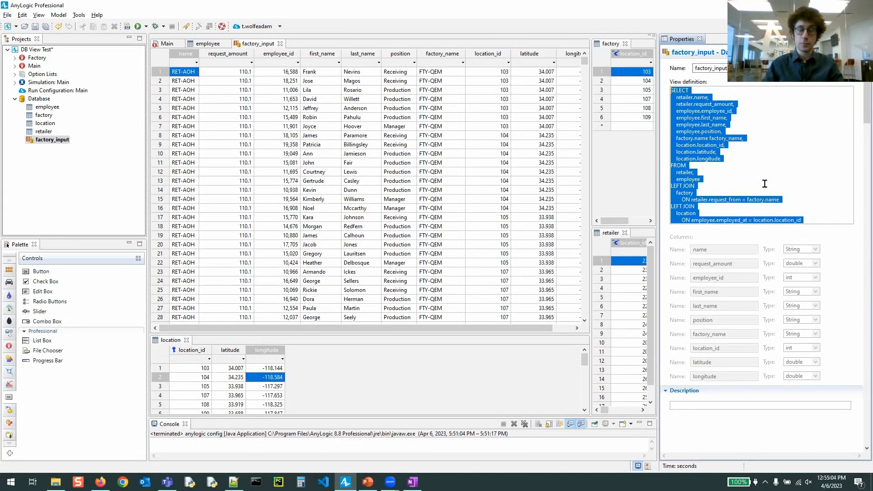
click(711, 186)
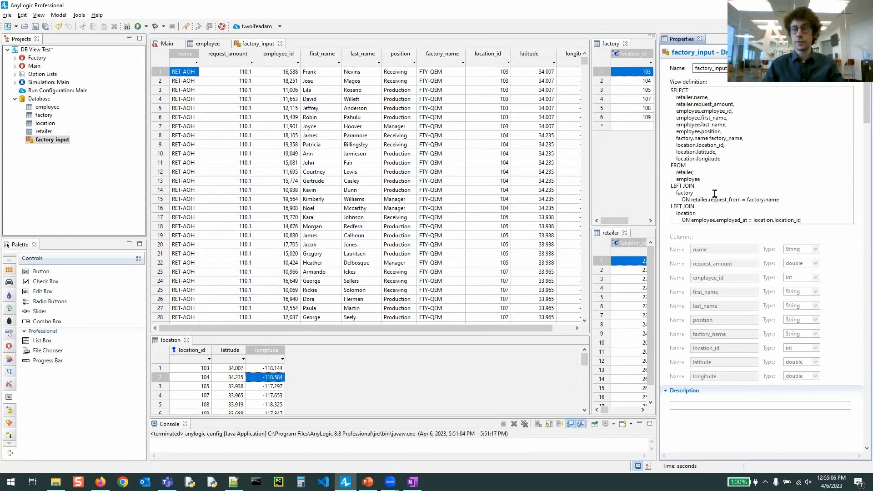
drag(816, 220, 741, 201)
click(747, 208)
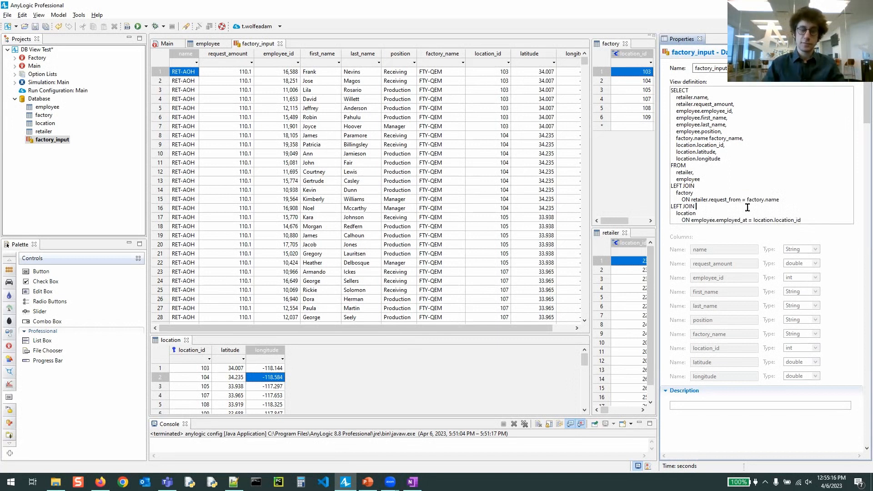
drag(591, 172, 430, 187)
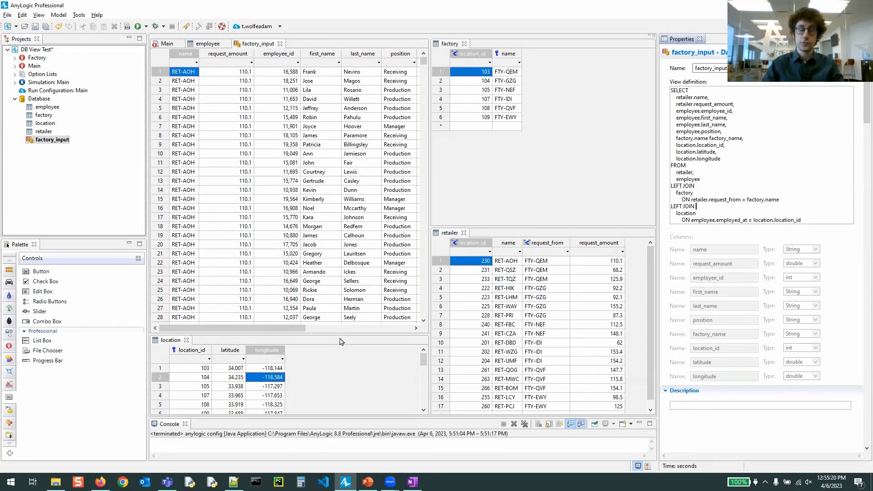
drag(339, 334, 341, 241)
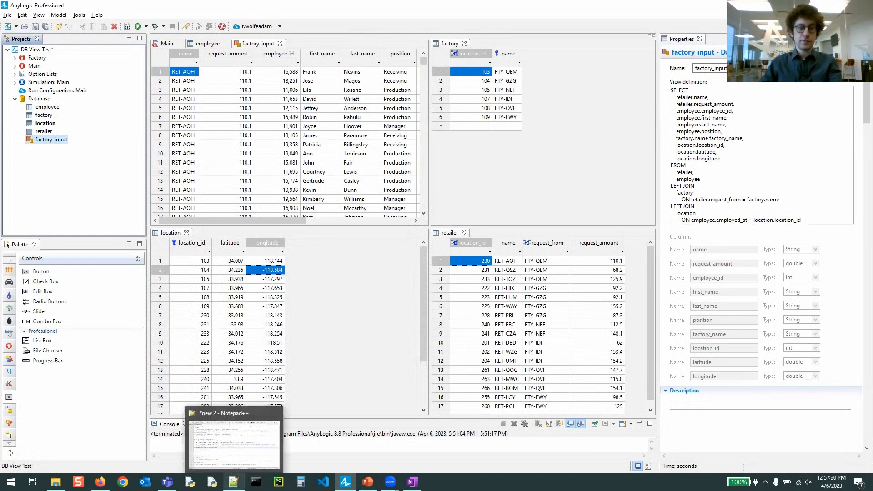
Step: Copy the description of the four database tables and their constraints from the Notepad++ notes into a new GPT-4 message in ChatGPT
click(234, 481)
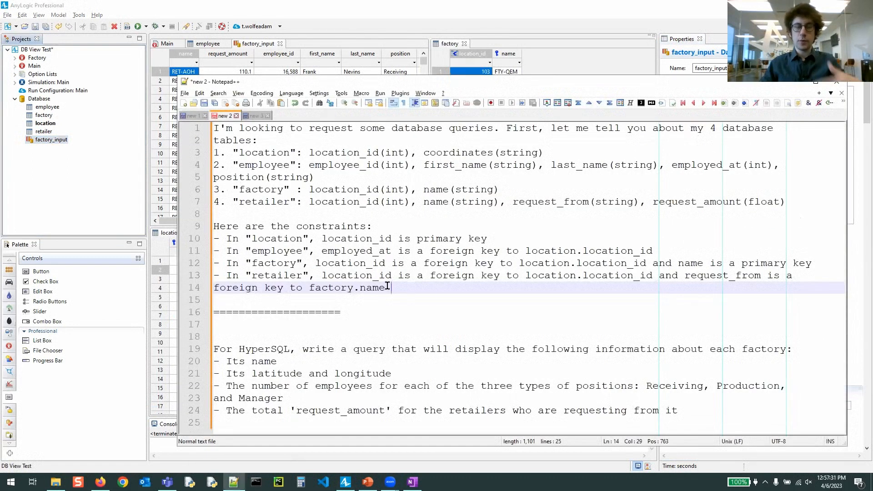
key(ctrl+shift+Home)
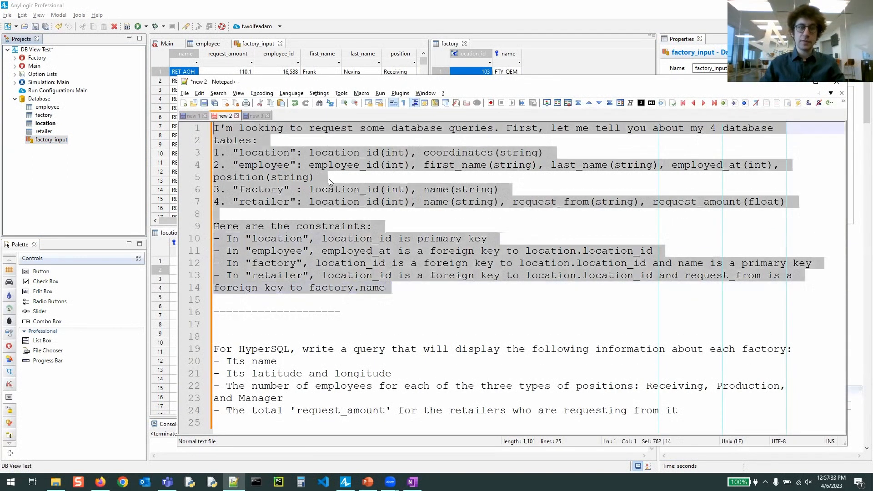
right_click(256, 145)
click(273, 163)
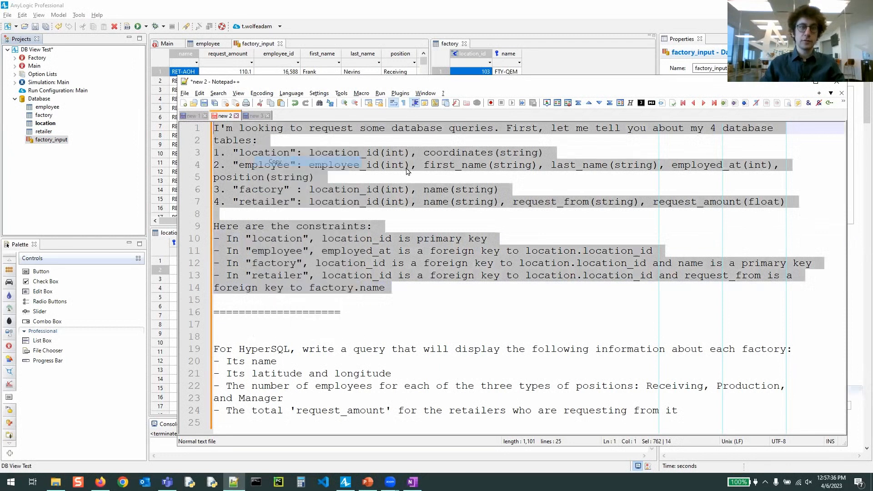
click(405, 288)
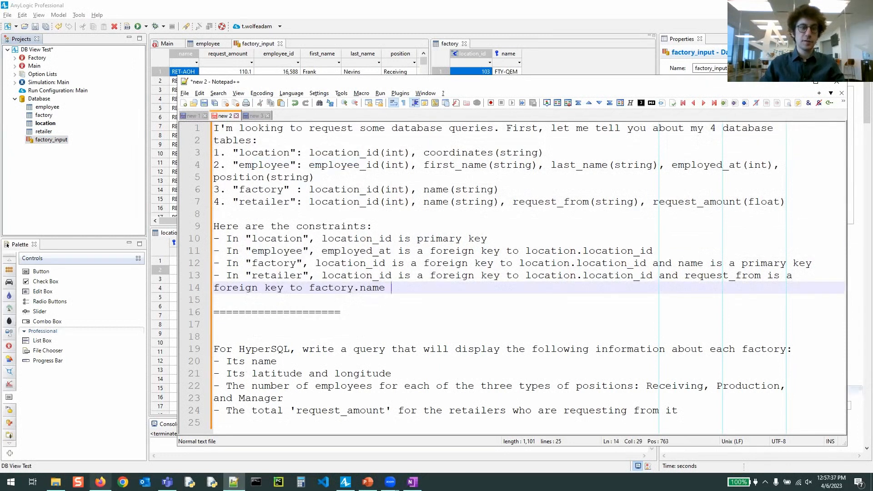
key(alt+Tab)
click(321, 436)
key(ctrl+v)
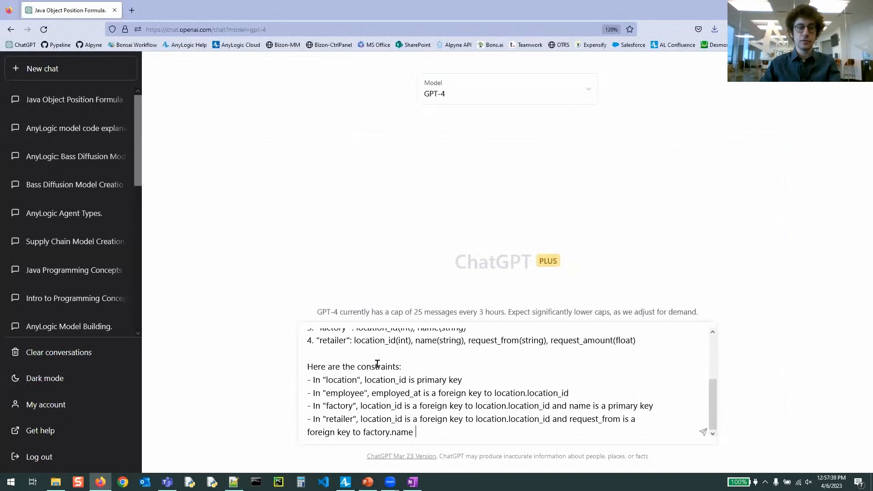
Step: Review the four table definitions and the primary and foreign key constraints in the ChatGPT message draft
scroll(390, 380, up, 5)
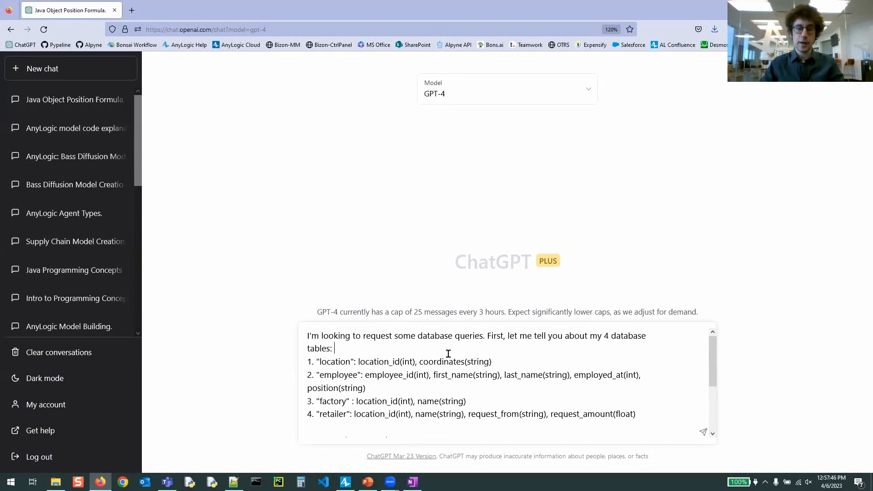
drag(315, 362, 404, 362)
click(414, 362)
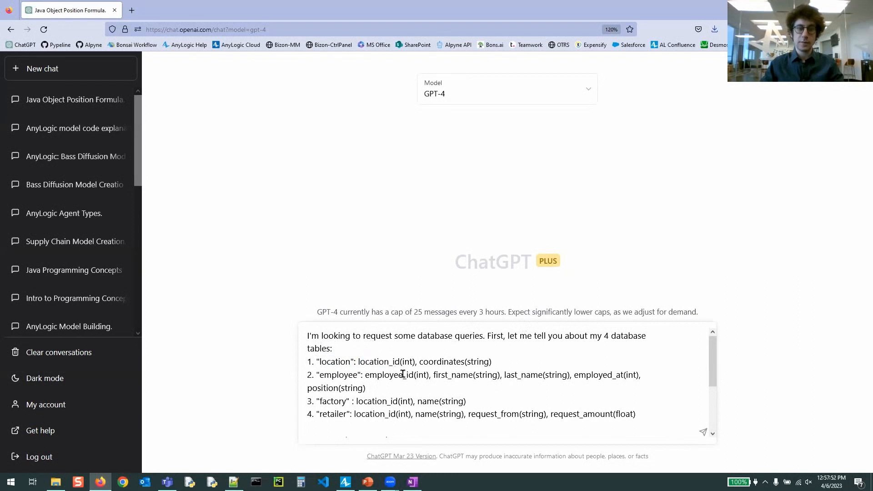
scroll(508, 397, down, 3)
click(361, 369)
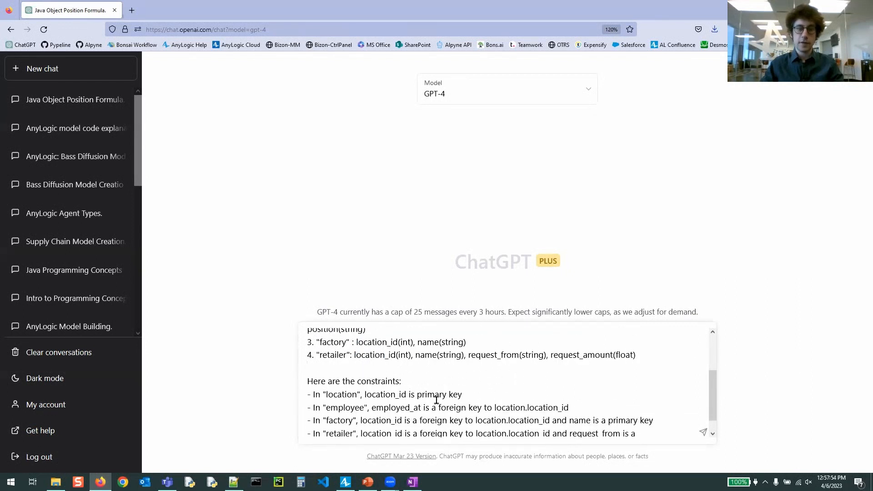
scroll(409, 372, down, 1)
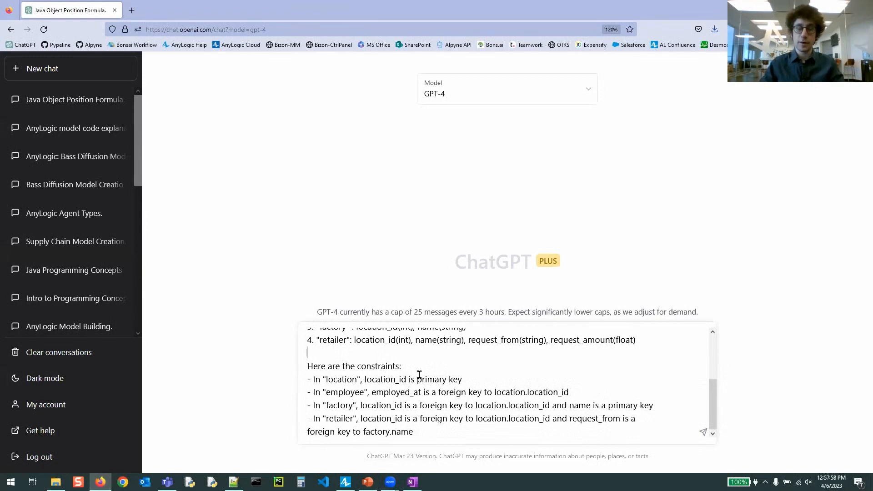
click(435, 431)
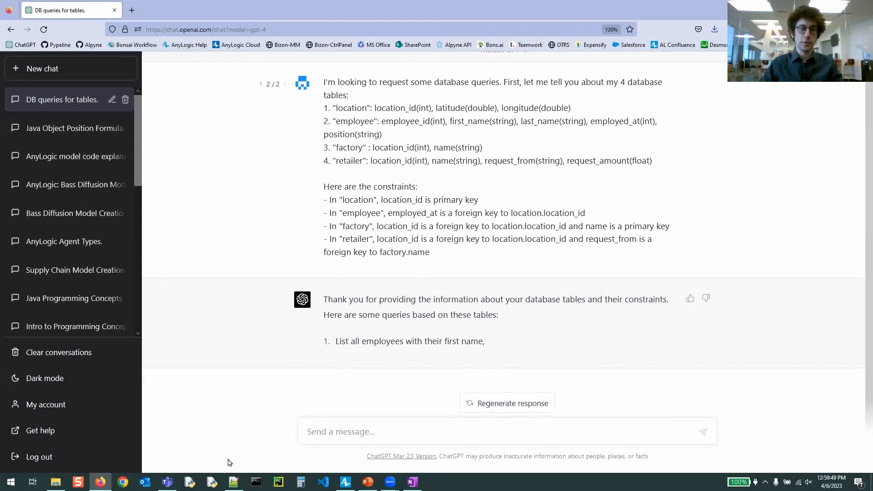
Step: Copy the HyperSQL request for factory name, coordinates, employee counts by position and total request_amount from Notepad++ and send it to ChatGPT
click(233, 482)
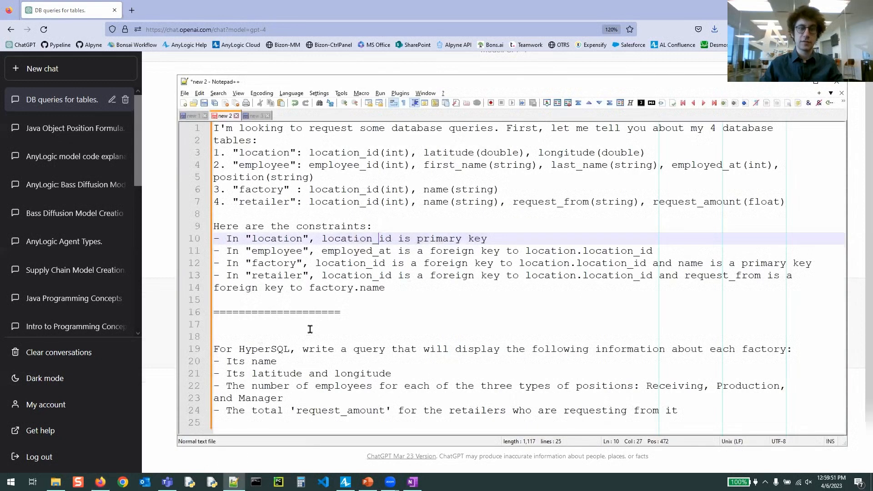
drag(690, 411, 213, 349)
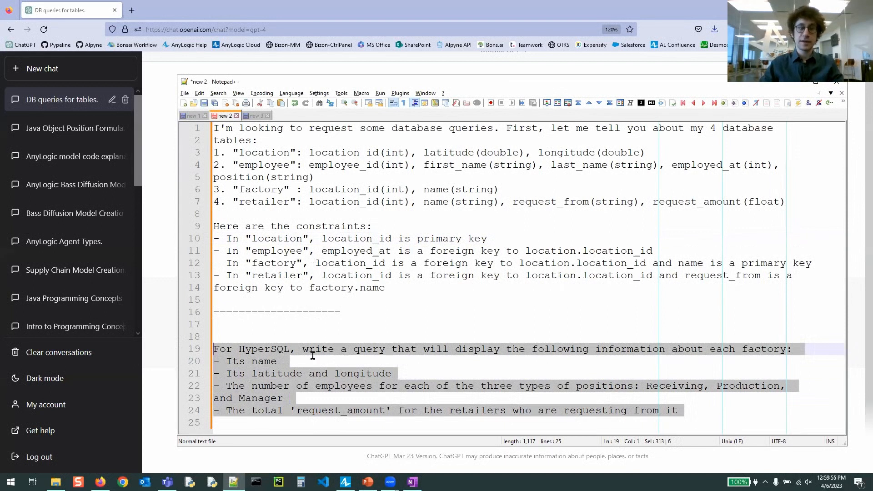
key(alt+Tab)
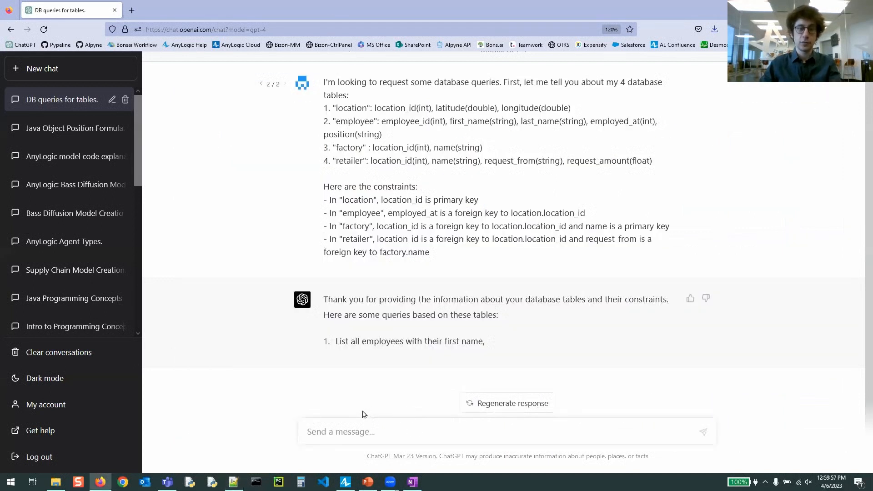
key(ctrl+v)
key(Return)
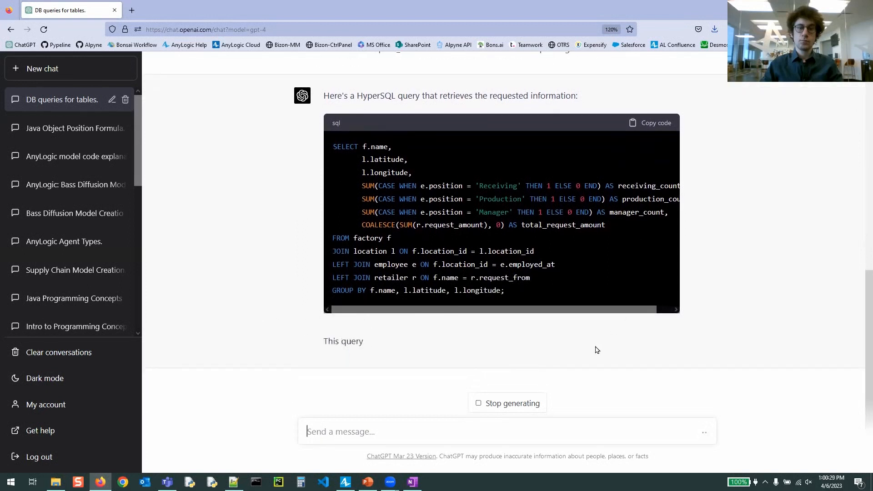
Step: Stop the ChatGPT response and copy the complete generated SQL query, from SELECT f.name to the GROUP BY clause
click(494, 407)
drag(514, 296, 329, 148)
right_click(361, 153)
click(377, 160)
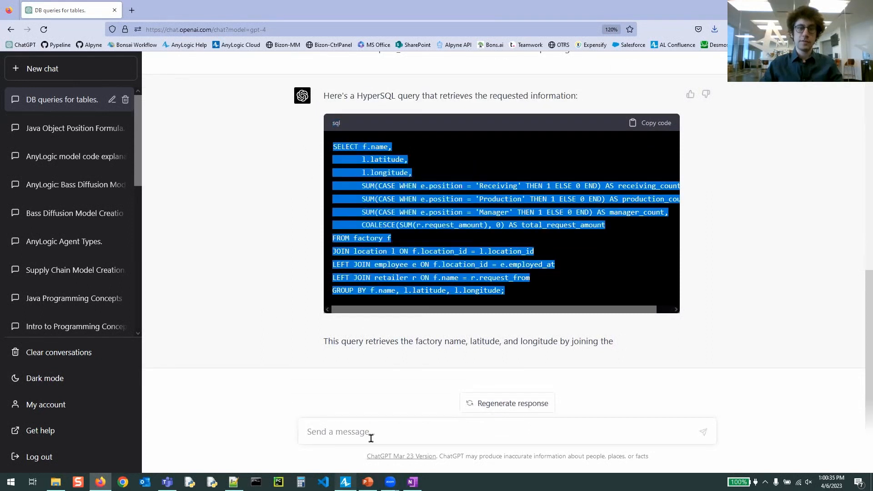
Step: Switch to AnyLogic and close every open editor except the factory_input view
click(345, 481)
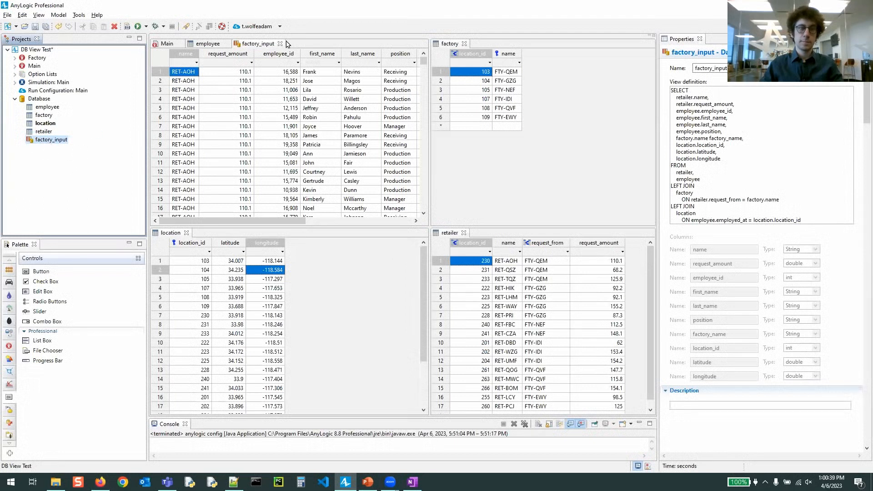
right_click(257, 45)
click(286, 59)
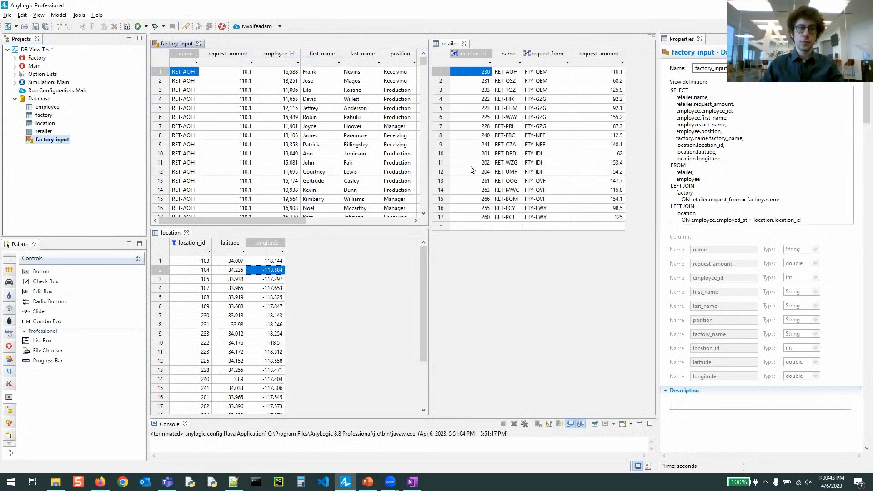
click(464, 44)
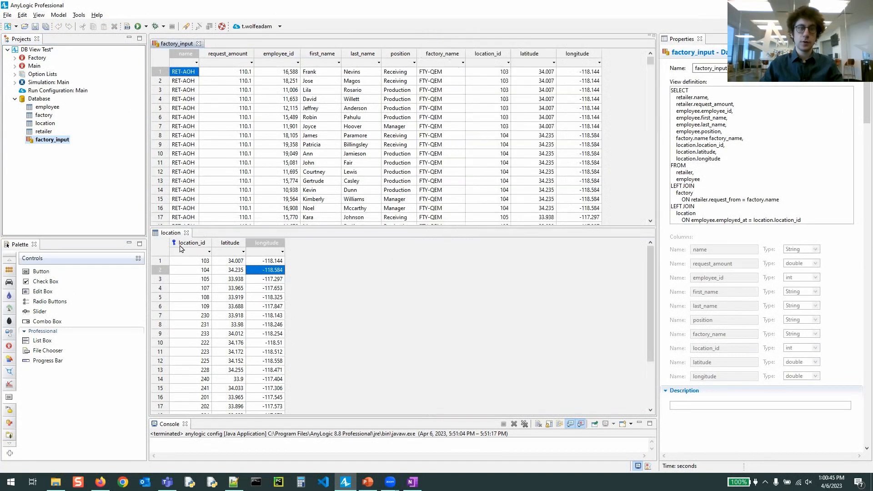
click(186, 233)
Step: Replace the whole factory_input view definition with the copied ChatGPT query and apply it
click(734, 142)
key(ctrl+a)
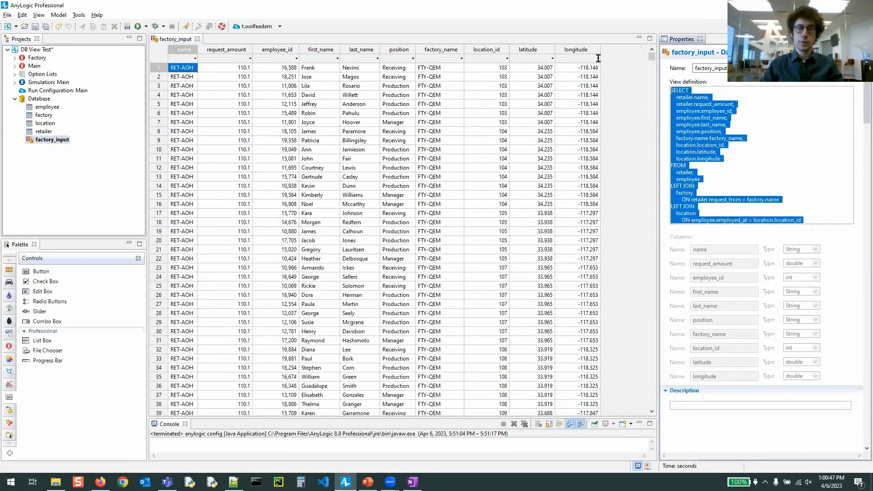
key(ctrl+v)
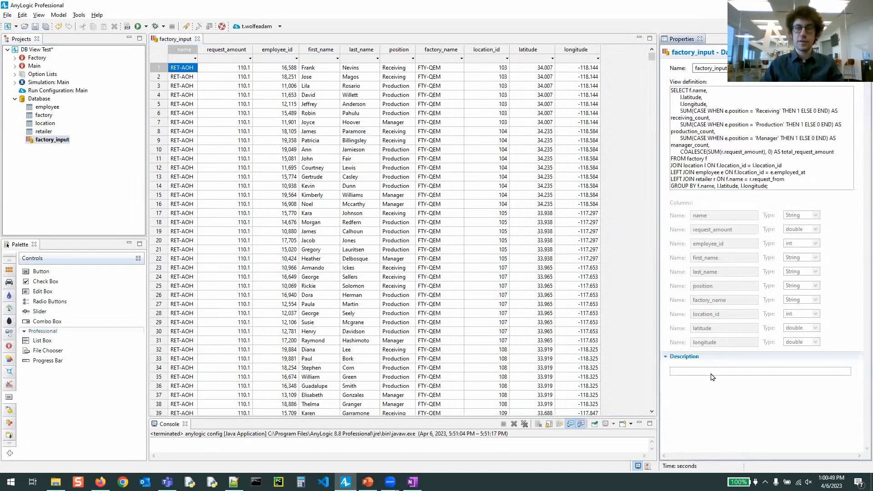
click(710, 370)
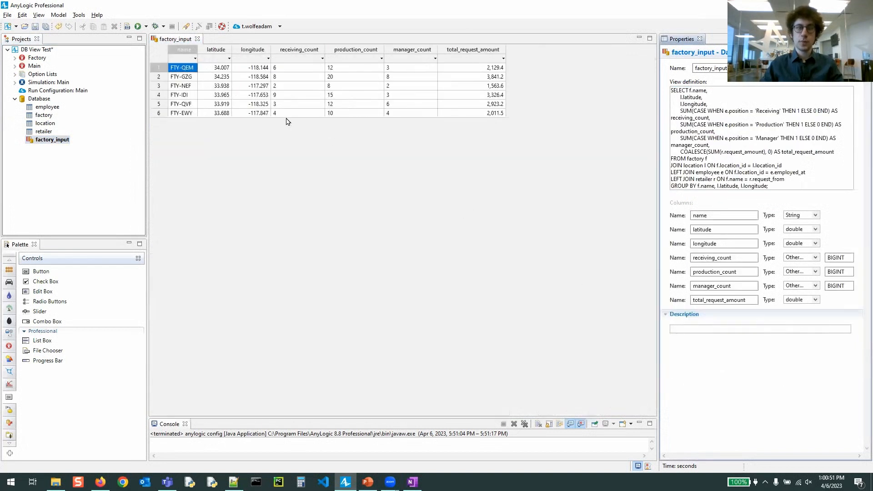
click(158, 68)
click(222, 69)
click(257, 70)
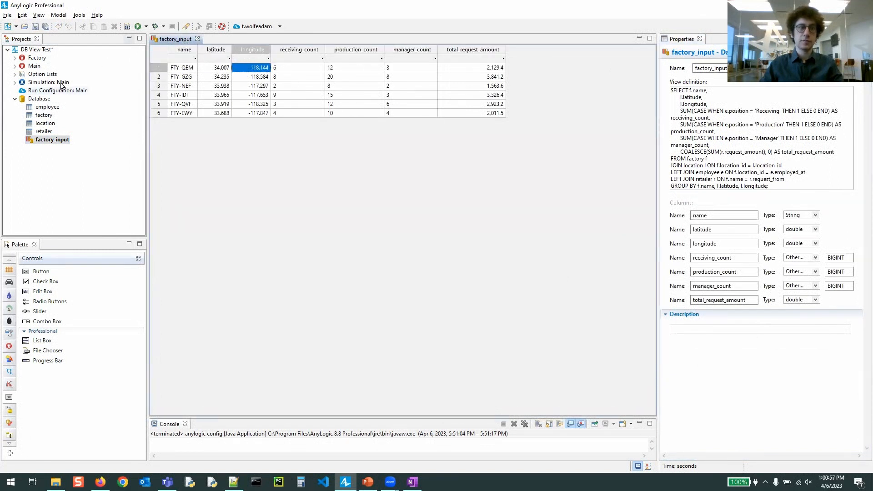
Step: Open the Main agent and set the factories population's source database table to factory_input
click(33, 68)
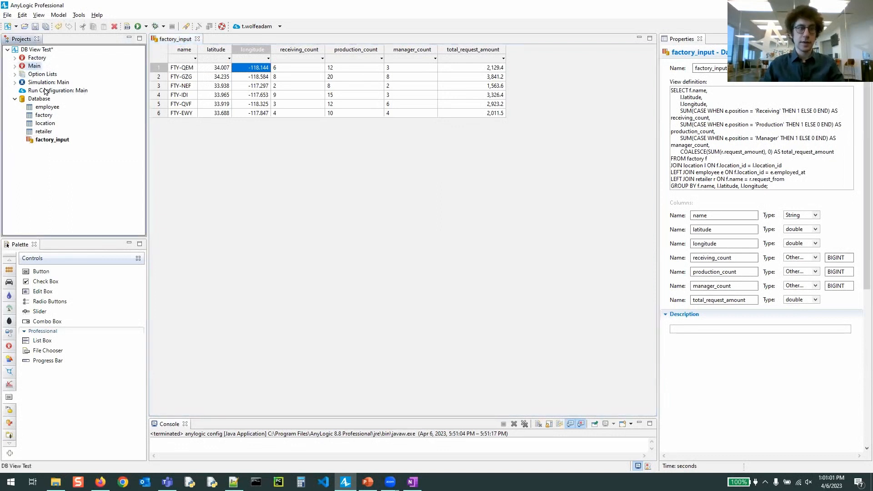
double_click(33, 66)
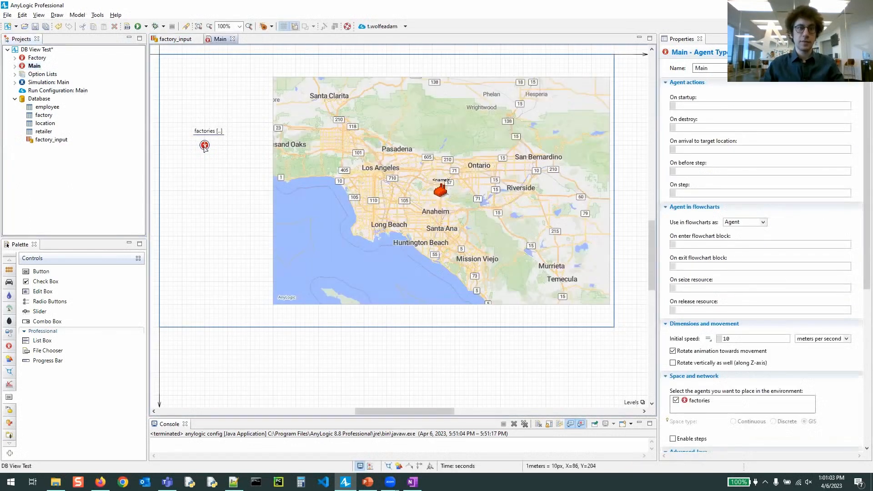
click(204, 146)
click(787, 141)
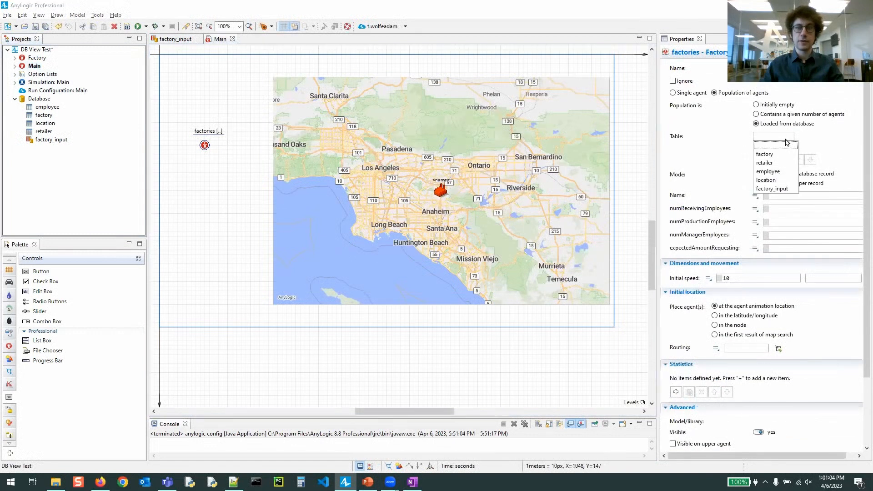
click(772, 188)
Step: Map the factories parameter numReceivingEmployees to the receiving_count column in the agent parameters mapping
click(694, 226)
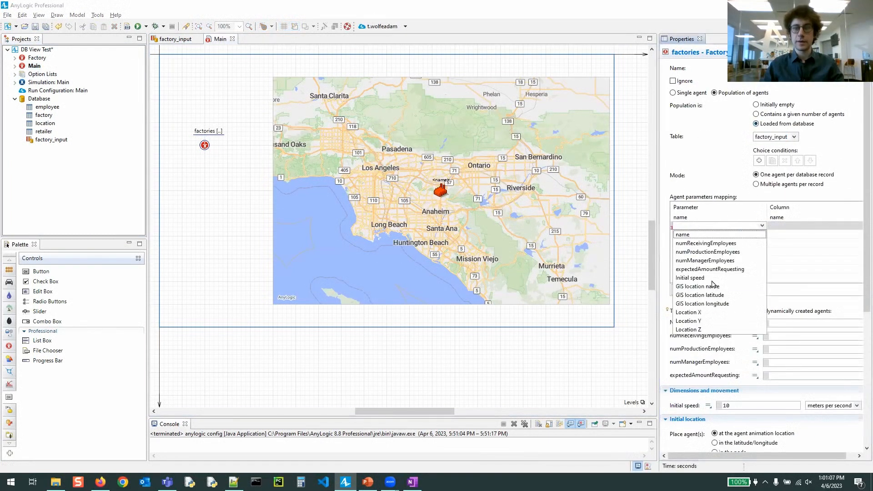
click(719, 242)
click(793, 227)
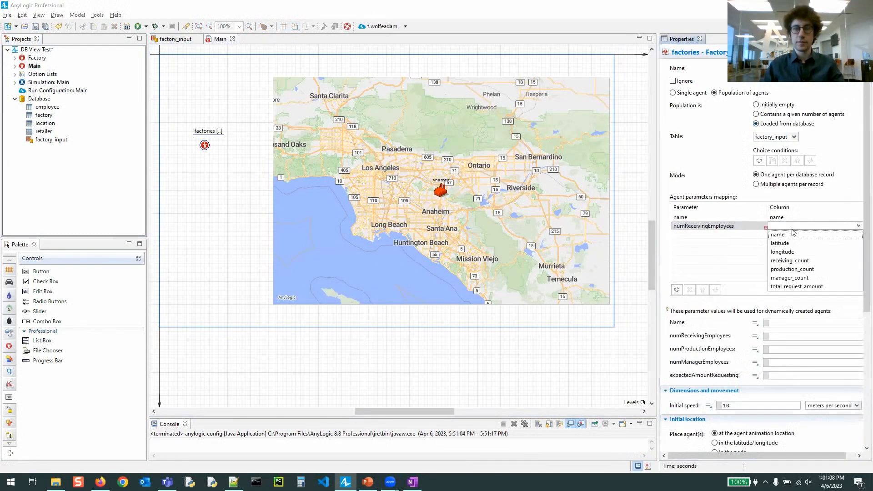
click(801, 261)
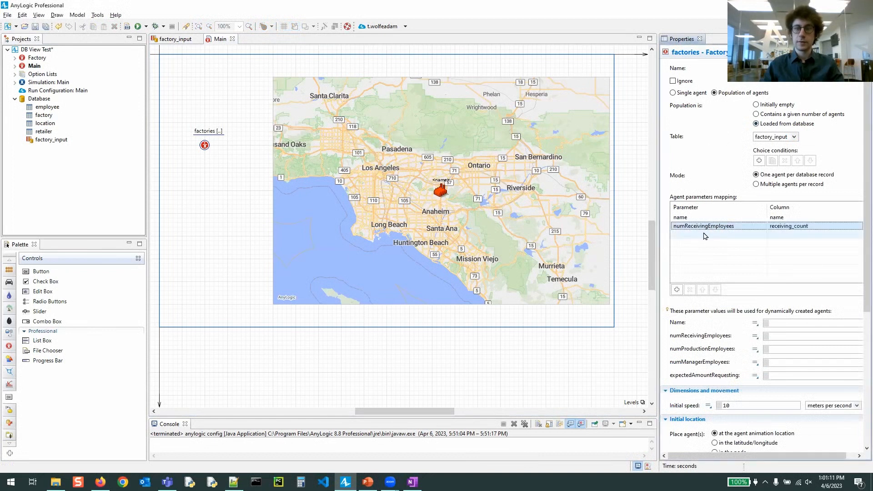